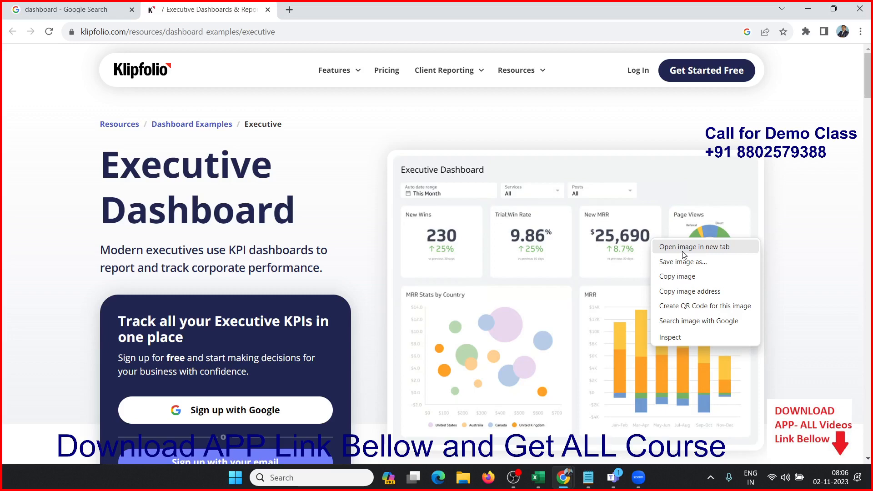
# Step: Open the Executive Dashboard sample image in a new browser tab and view it
pyautogui.click(684, 248)
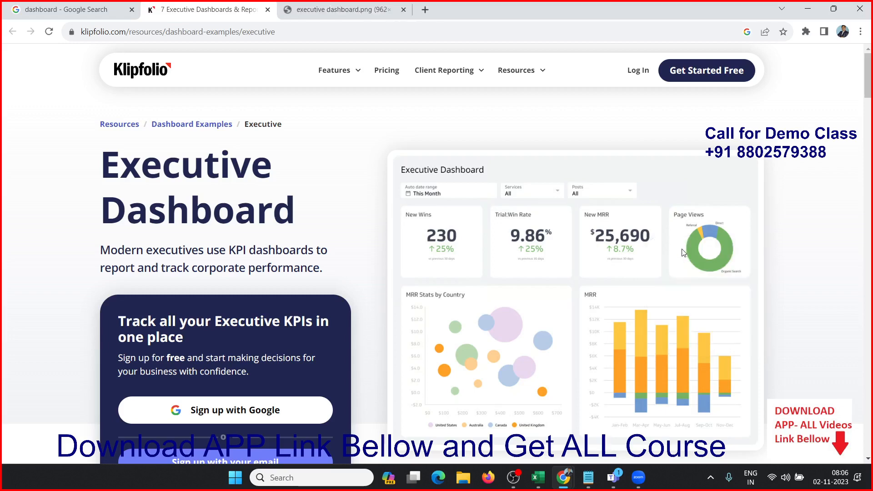
pyautogui.click(346, 6)
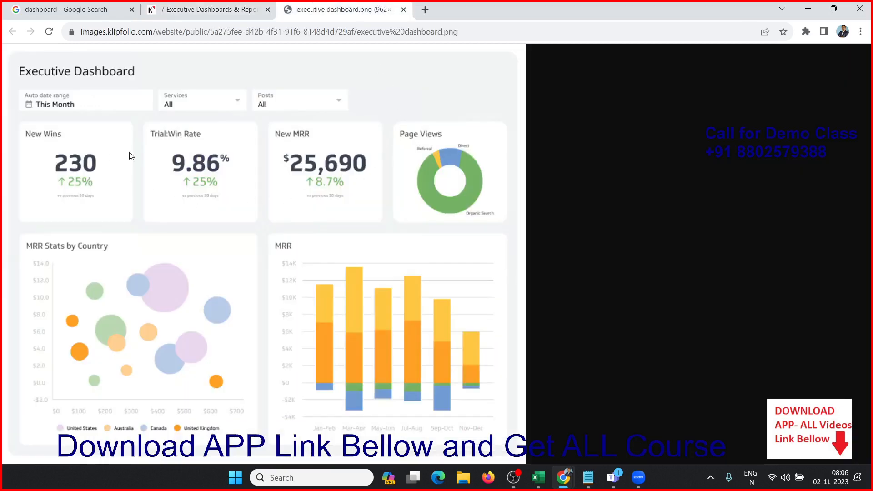
pyautogui.hotkey('ctrl', '+')
pyautogui.hotkey('ctrl', '-')
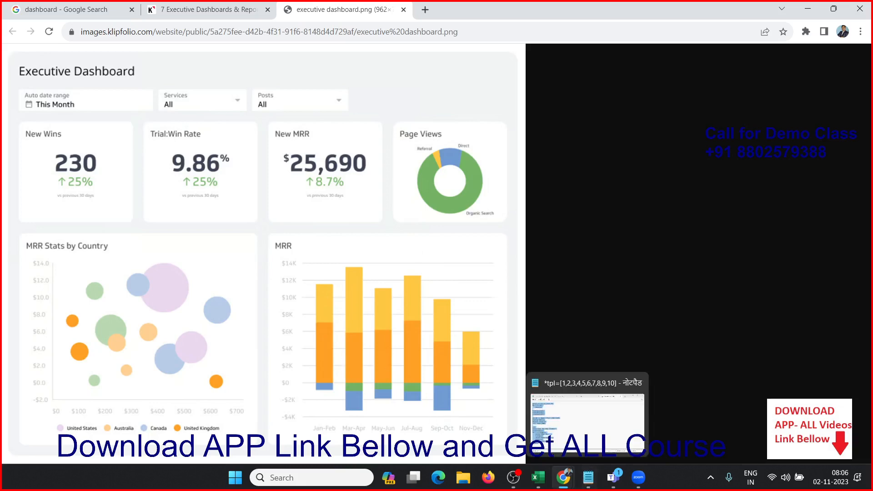
# Step: Switch to Excel and create a blank workbook
pyautogui.moveTo(551, 483)
pyautogui.click(548, 455)
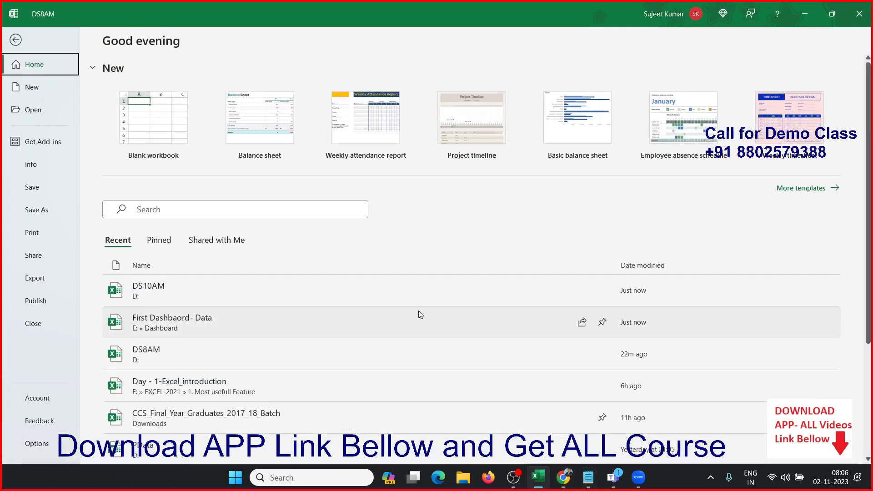
pyautogui.click(160, 132)
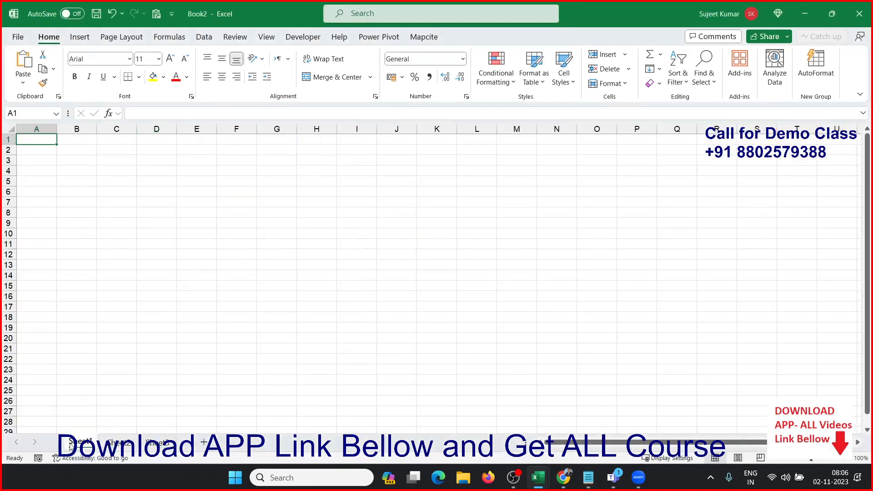
# Step: Switch to the DS8AM workbook and open Sheet4, which holds the Sum of Qty and Sum of MRP pivot table
pyautogui.moveTo(548, 478)
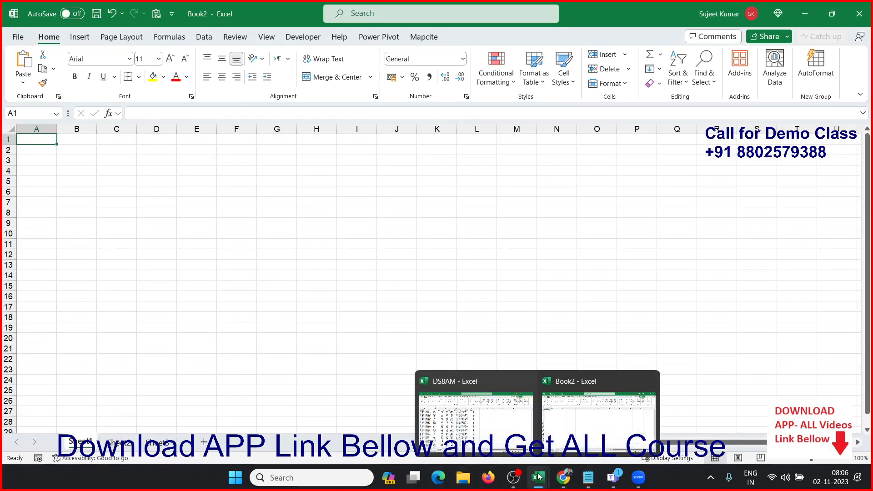
pyautogui.click(499, 447)
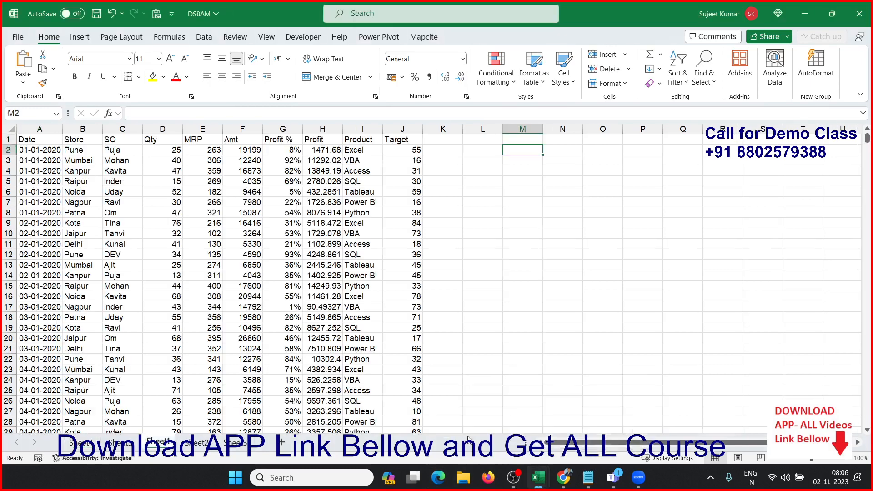
pyautogui.click(123, 445)
pyautogui.click(86, 445)
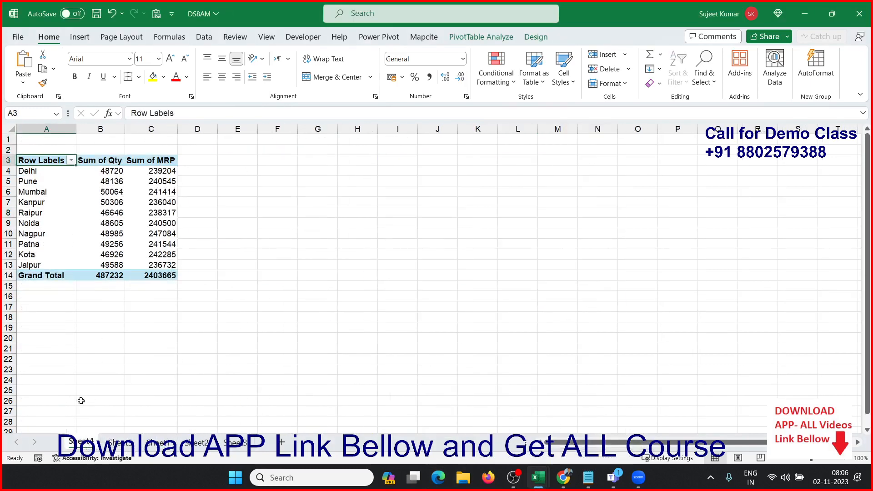
pyautogui.rightClick(88, 445)
pyautogui.click(105, 266)
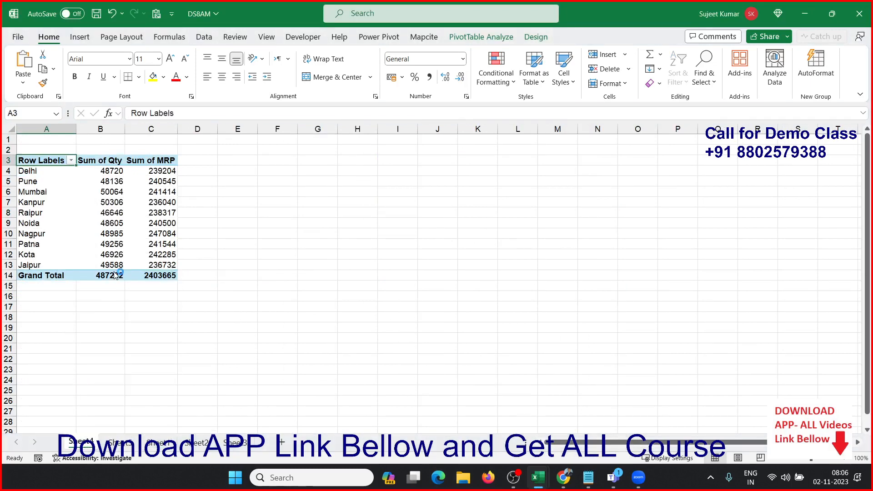
pyautogui.click(239, 359)
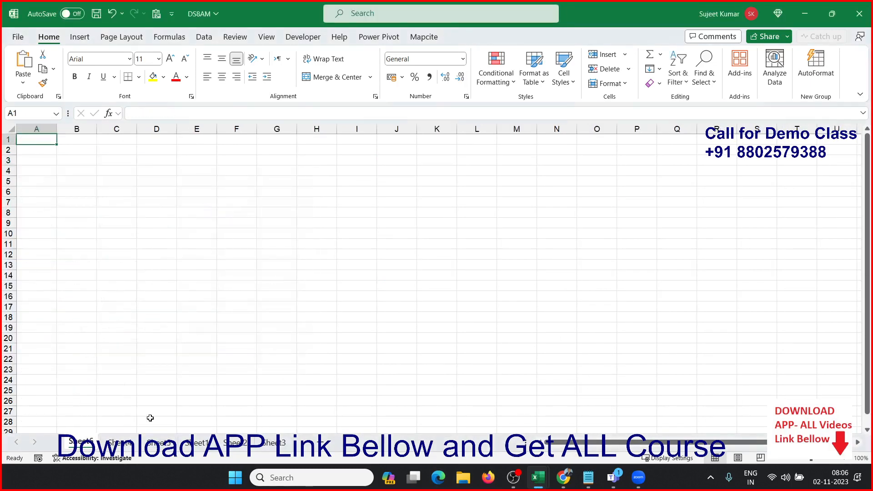
pyautogui.rightClick(89, 445)
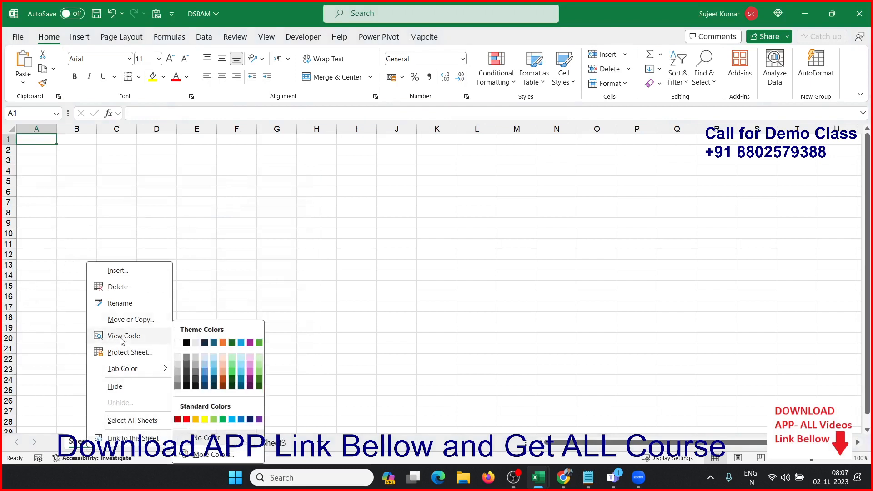
pyautogui.click(118, 287)
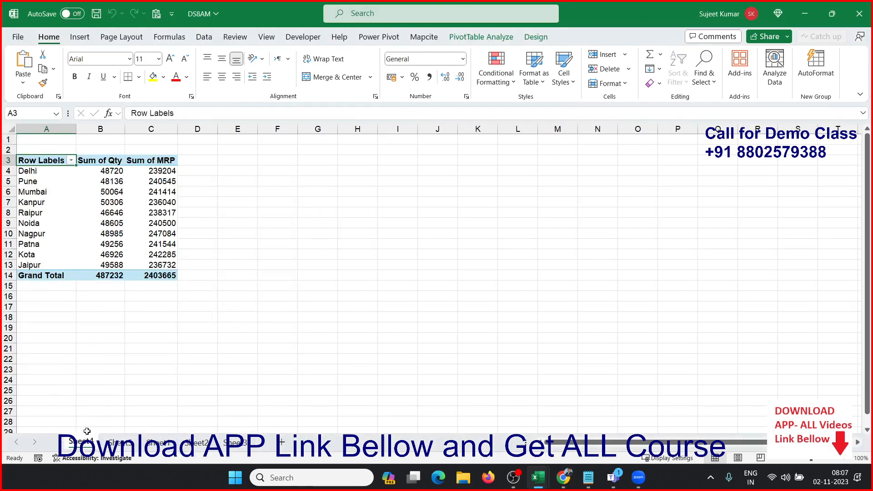
# Step: Permanently delete the pivot table sheets Sheet4 and Sheet5 from the DS8AM workbook
pyautogui.rightClick(87, 440)
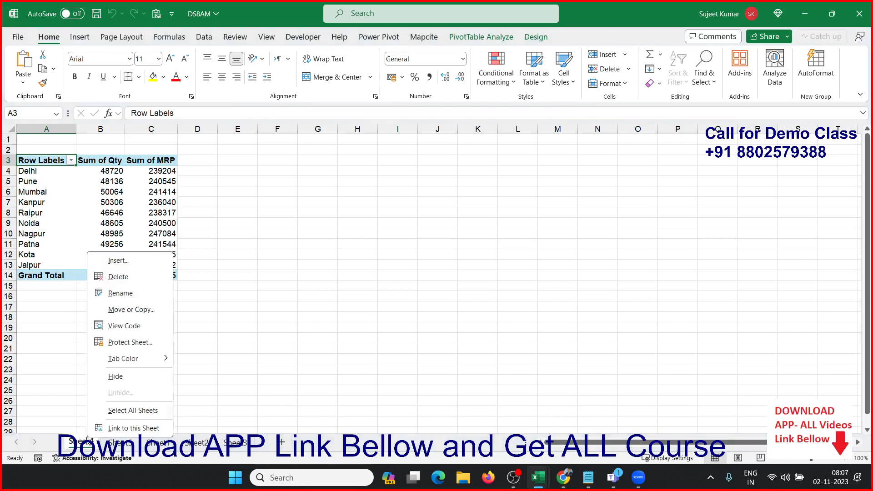
pyautogui.click(122, 278)
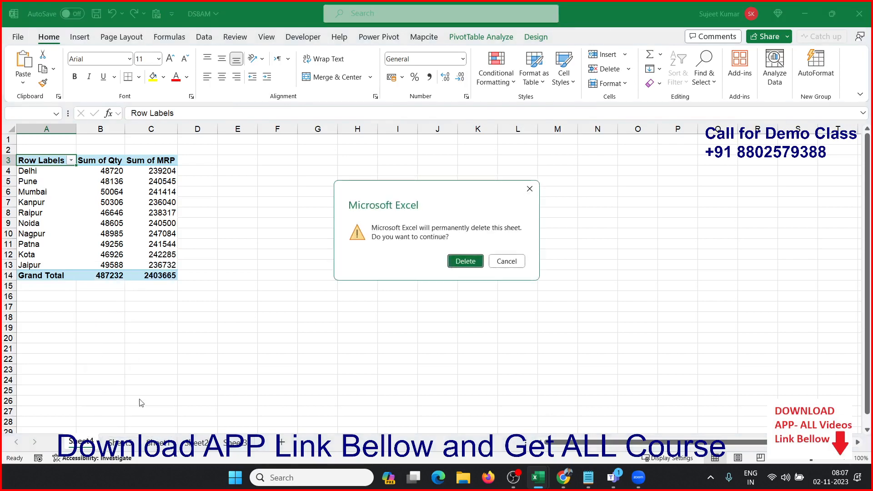
pyautogui.click(462, 260)
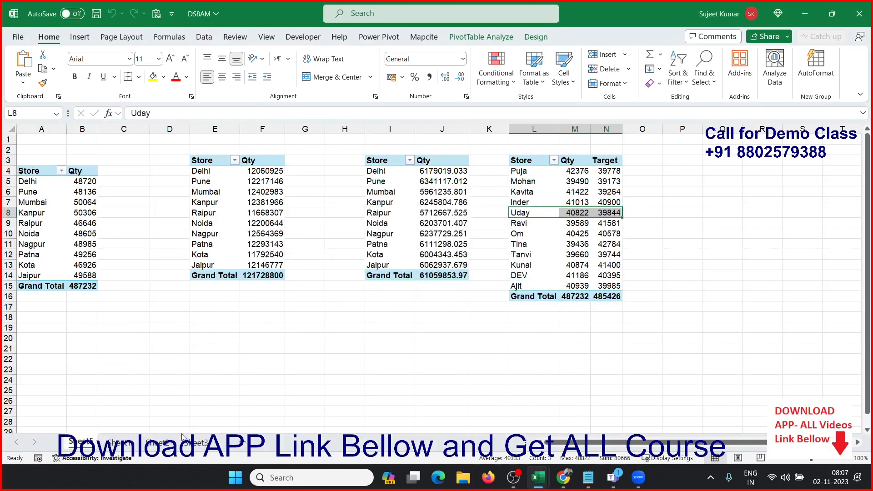
pyautogui.rightClick(91, 442)
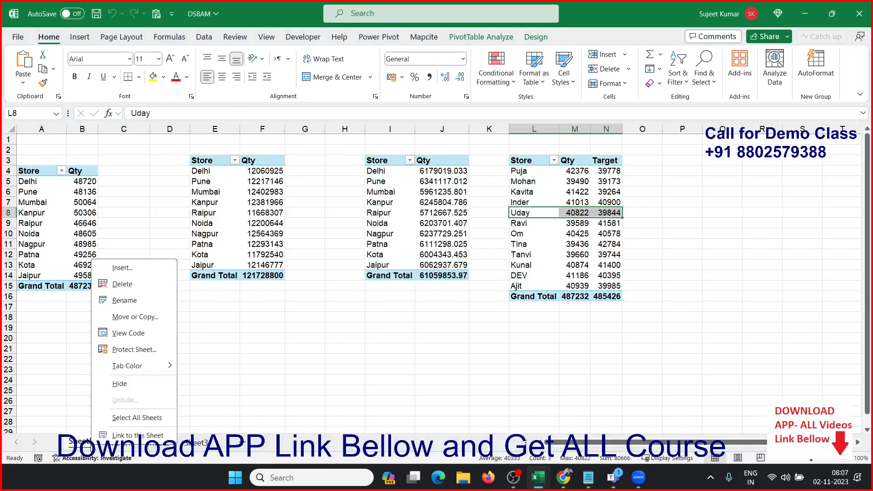
pyautogui.click(123, 284)
pyautogui.click(463, 261)
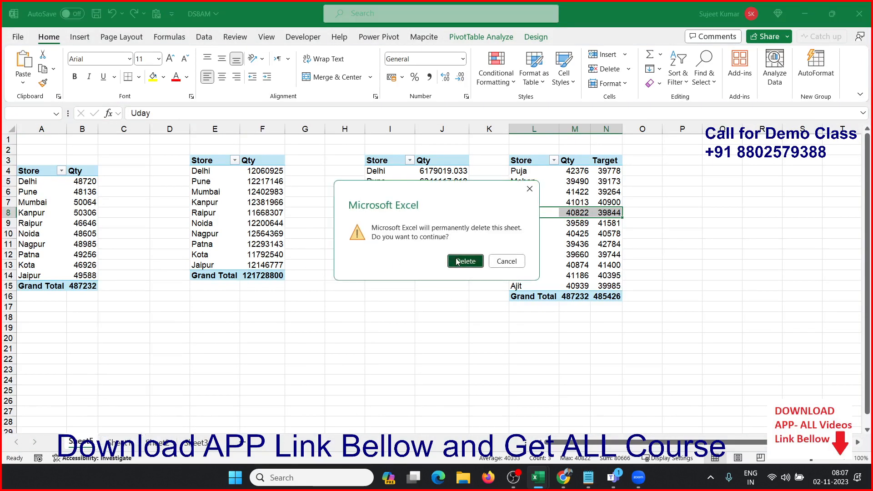
# Step: Delete the empty Sheet3 and Sheet2, which contains the old charts and slicers
pyautogui.rightClick(162, 448)
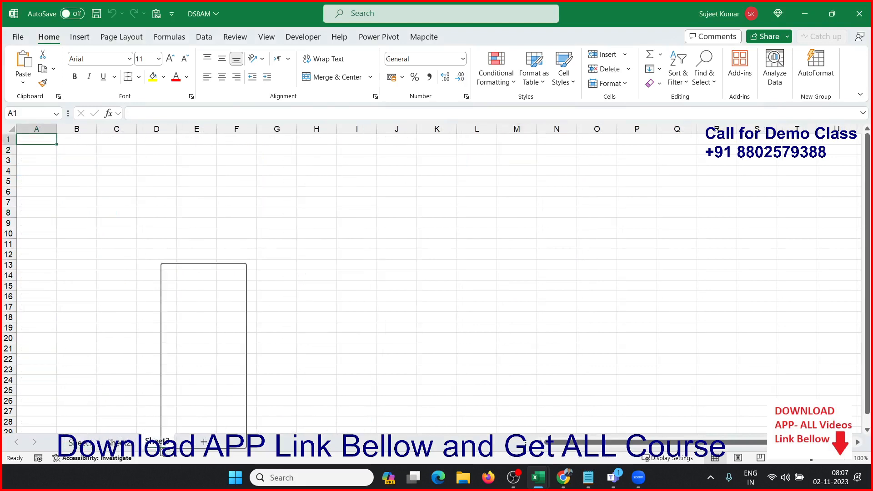
pyautogui.click(201, 290)
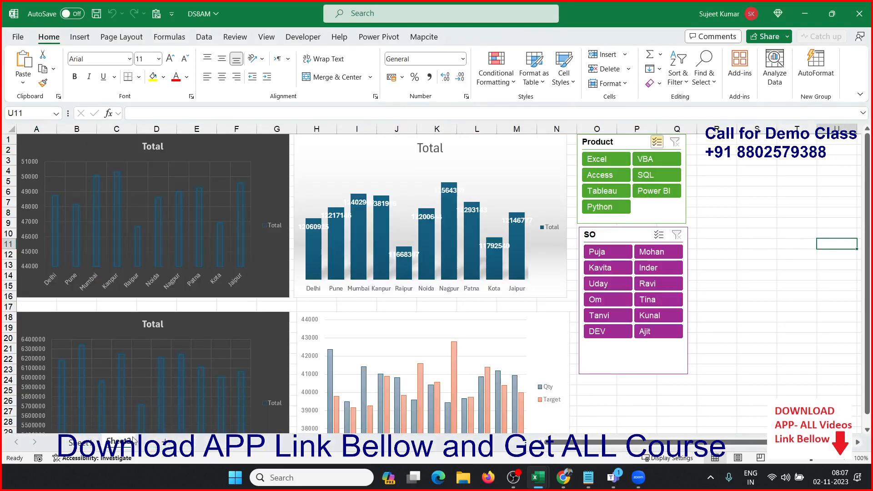
pyautogui.rightClick(126, 444)
pyautogui.click(162, 286)
pyautogui.click(466, 261)
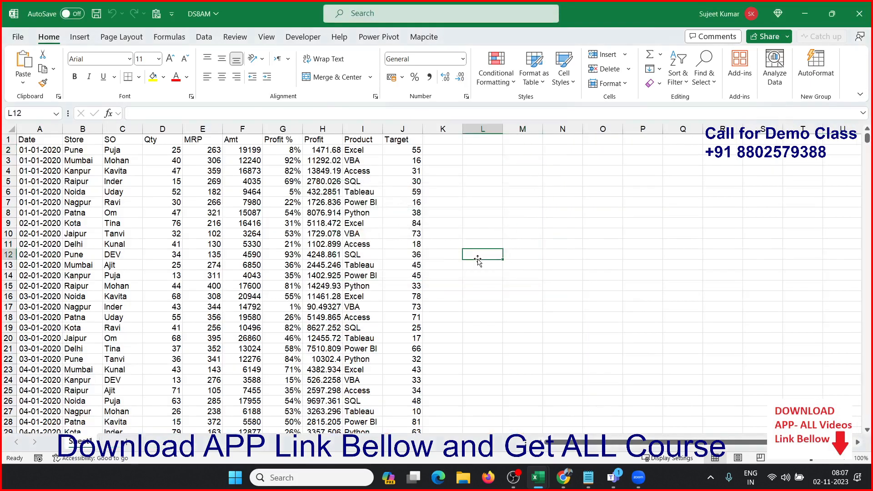
# Step: Save the workbook and rename the remaining source data sheet as Data
pyautogui.hotkey('ctrl', 's')
pyautogui.doubleClick(89, 444)
pyautogui.write('Data')
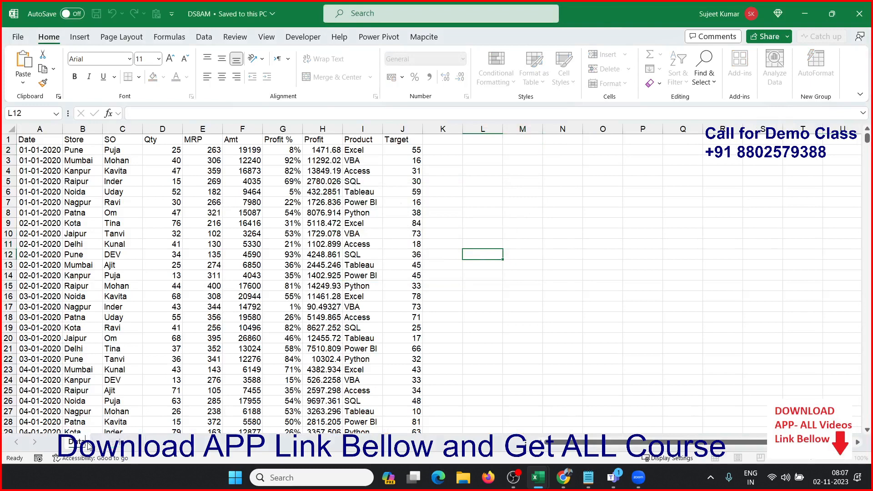
pyautogui.click(111, 296)
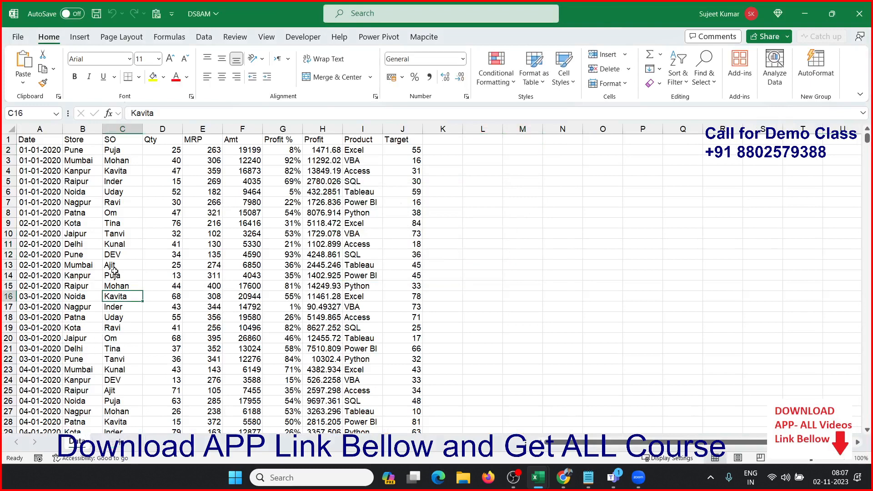
# Step: Review the Store, SO, Qty and MRP columns and check how far the date rows extend
pyautogui.click(84, 129)
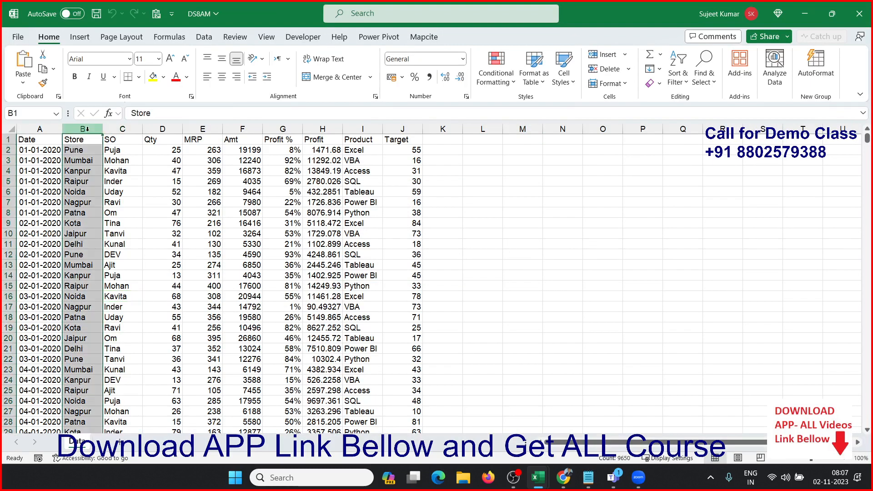
pyautogui.click(117, 127)
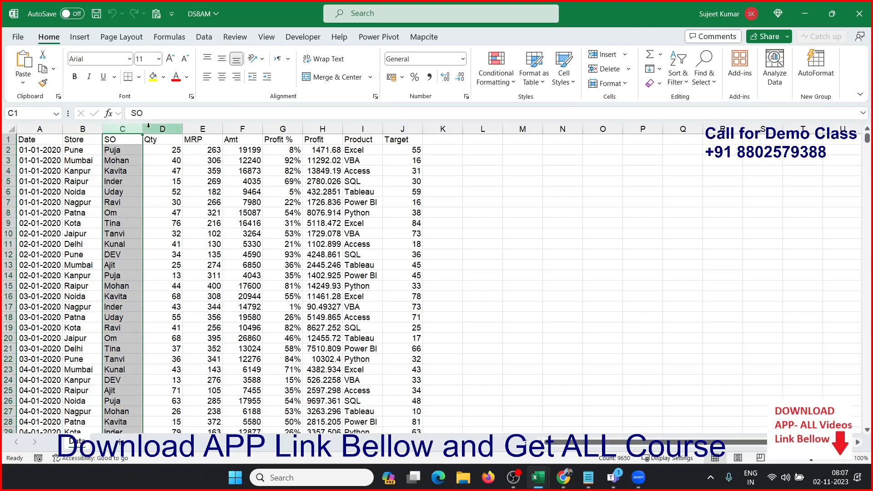
pyautogui.click(175, 127)
pyautogui.click(202, 129)
pyautogui.click(55, 150)
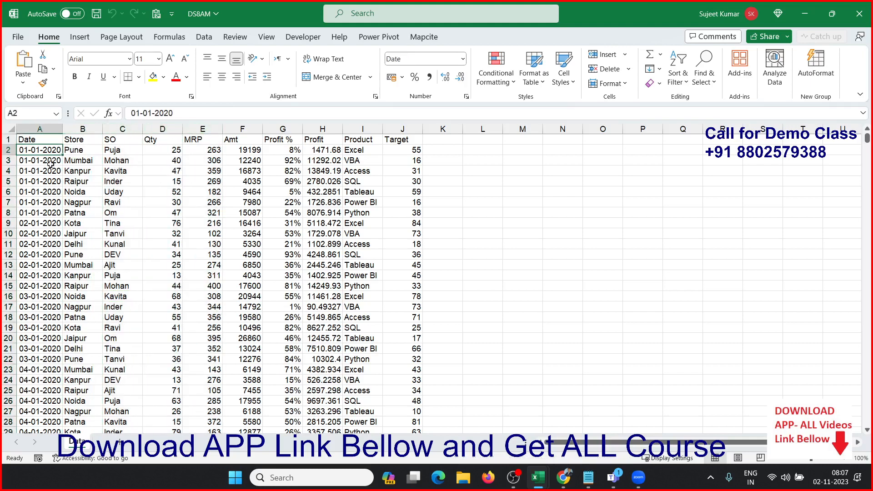
pyautogui.hotkey('ctrl', 'Down')
pyautogui.hotkey('ctrl', 'Up')
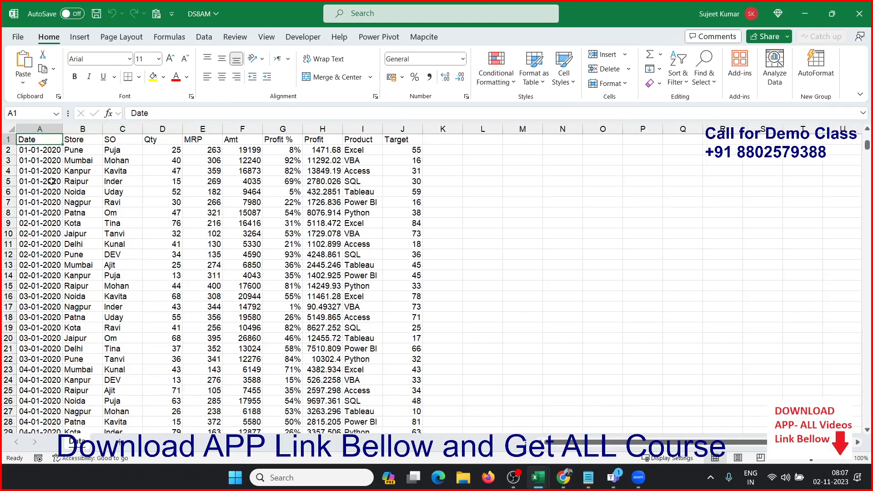
# Step: Add a new worksheet after Data and name it Support
pyautogui.click(119, 441)
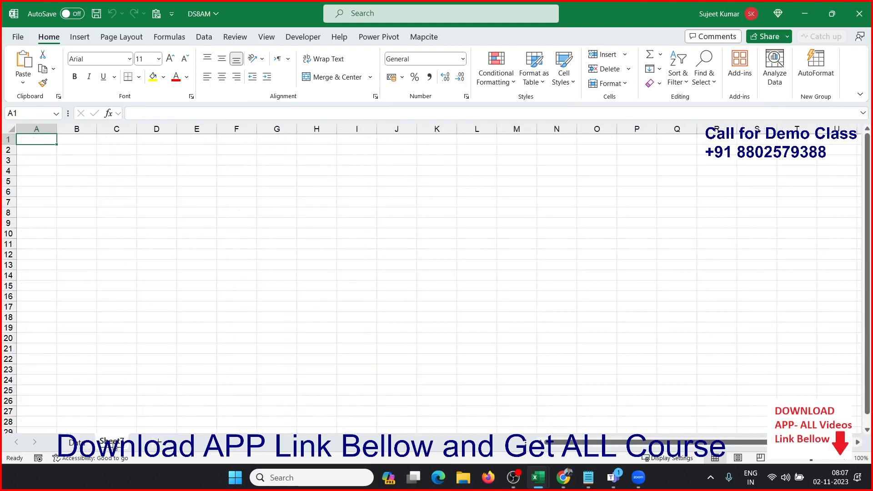
pyautogui.write('Suppo')
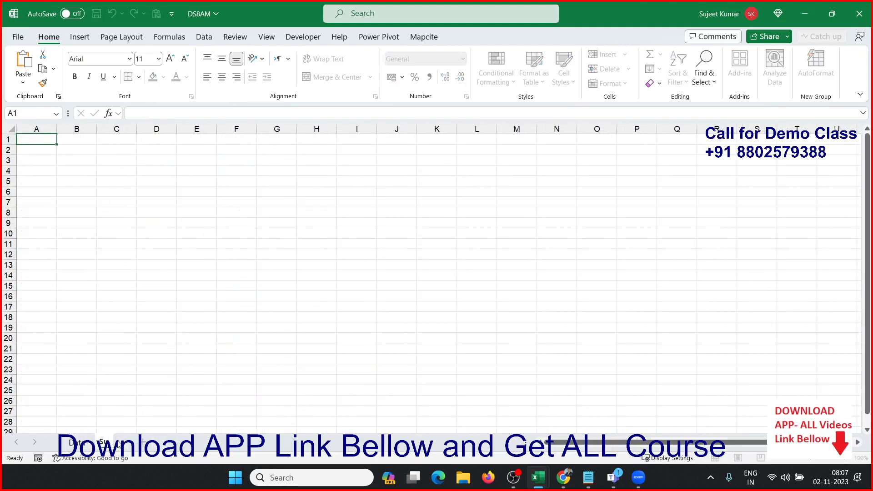
pyautogui.write('rt')
# Step: Add another worksheet after Support and name it Dashboard
pyautogui.click(162, 442)
pyautogui.doubleClick(162, 448)
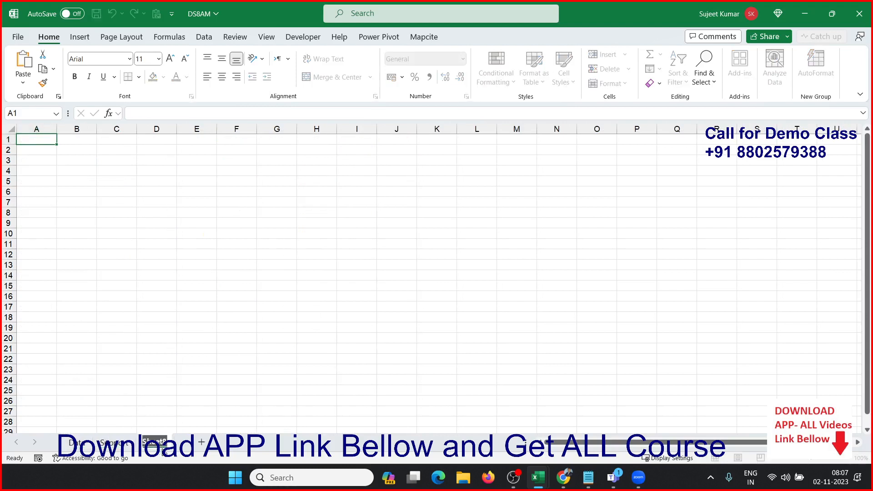
pyautogui.write('Dashboard')
pyautogui.press('Return')
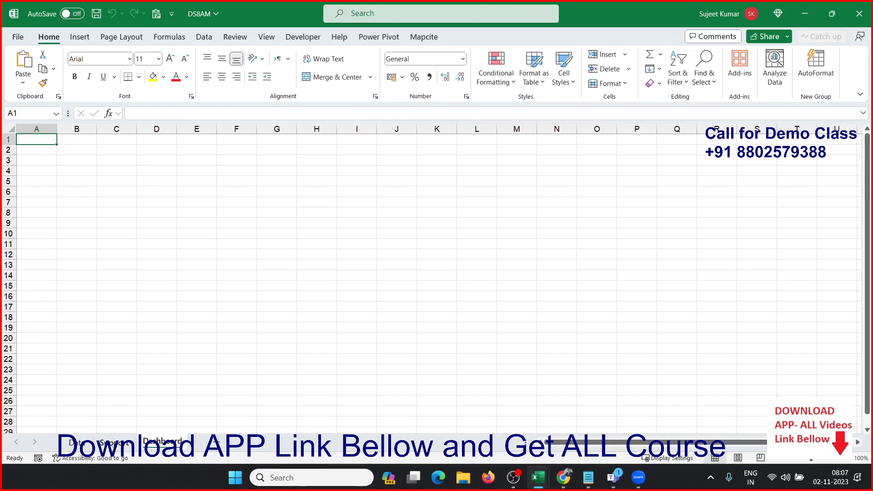
# Step: Compare the fields of the Data sheet with the filters and cards in the sample Executive Dashboard image in Chrome
pyautogui.click(85, 445)
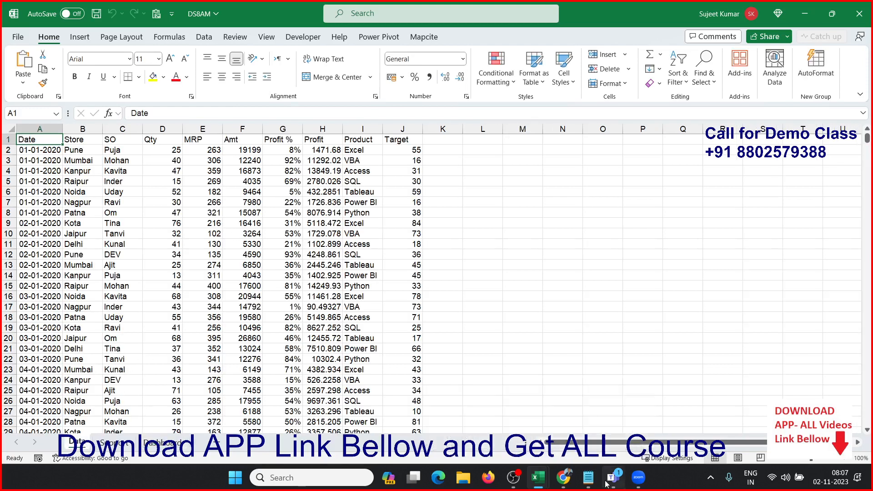
pyautogui.moveTo(566, 480)
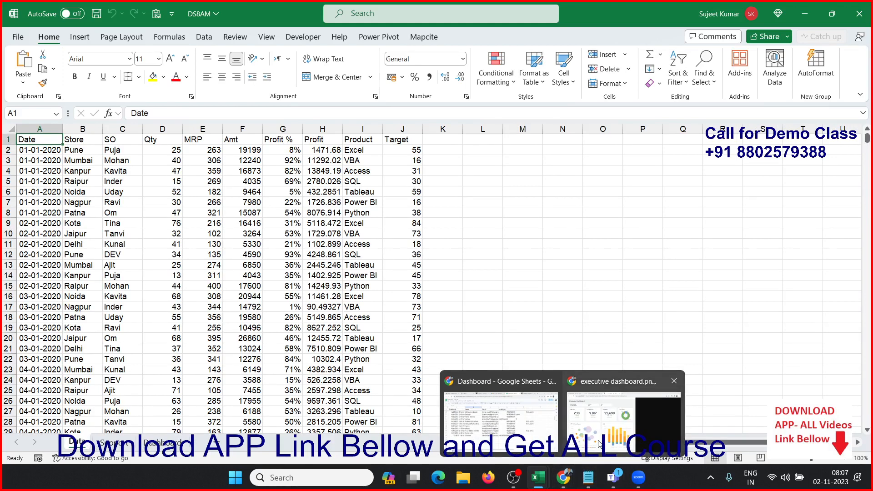
pyautogui.click(599, 440)
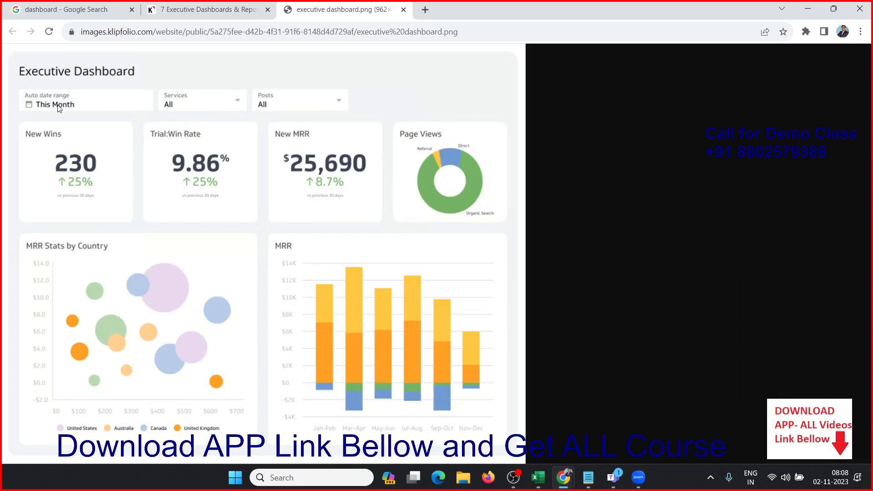
pyautogui.hotkey('alt', 'Tab')
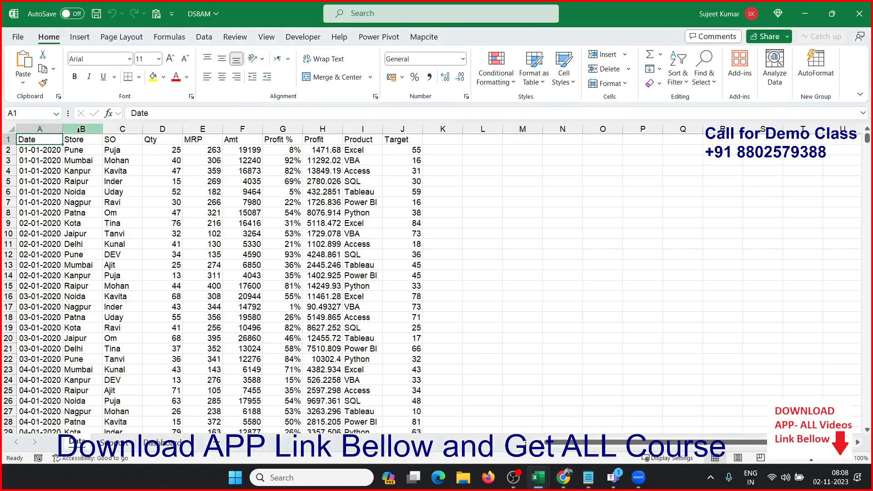
pyautogui.hotkey('alt', 'Tab')
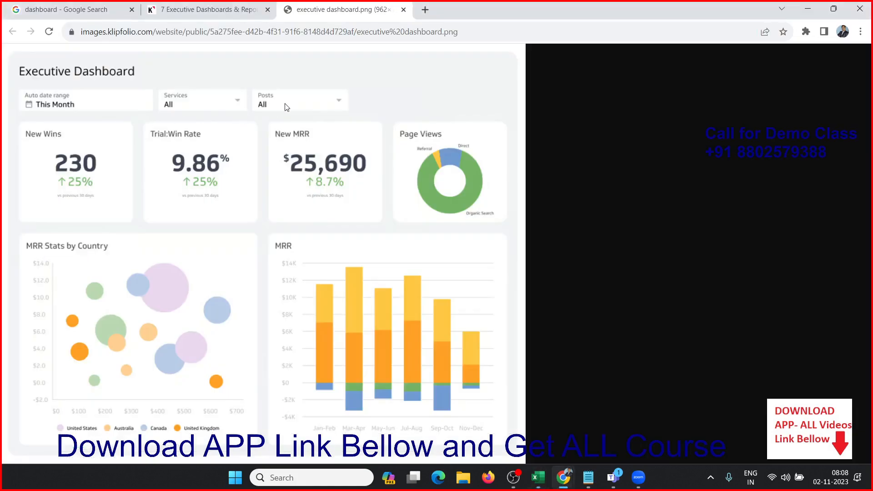
# Step: Compare the Data sheet in Excel with the date range filter of the sample dashboard in Chrome, and add a Month header in K1
pyautogui.hotkey('alt', 'Tab')
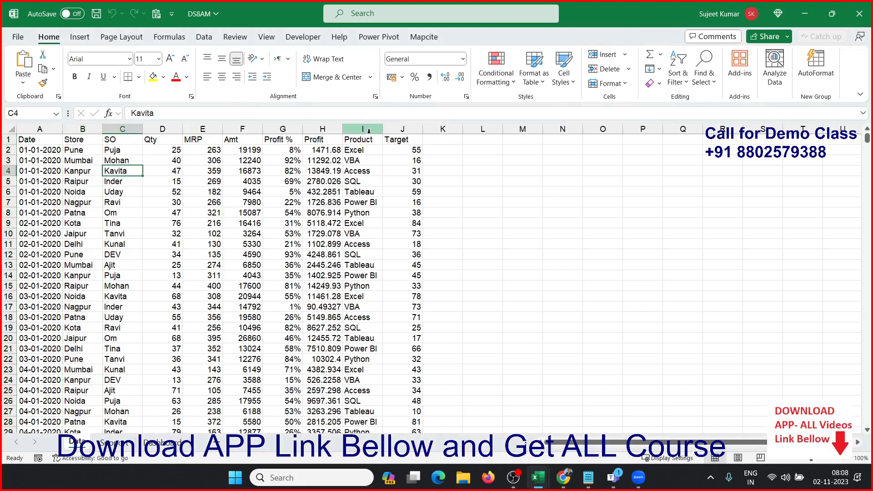
pyautogui.click(128, 129)
pyautogui.click(117, 151)
pyautogui.hotkey('alt', 'Tab')
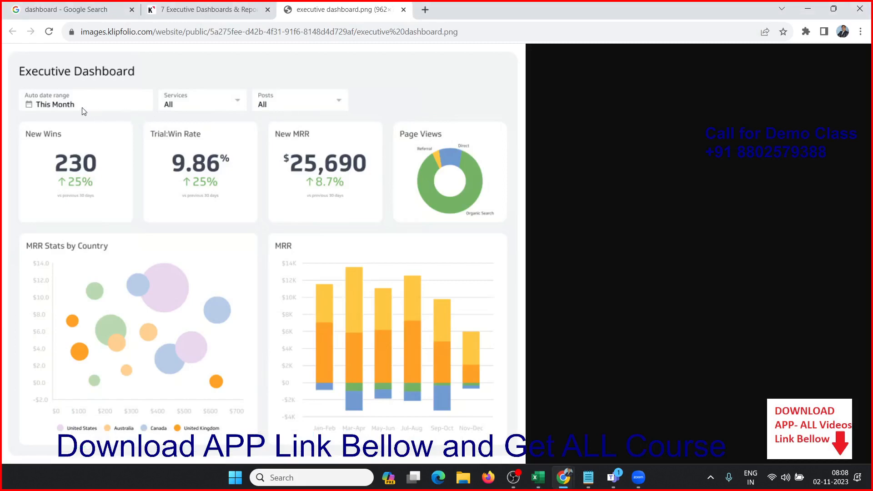
pyautogui.hotkey('alt', 'Tab')
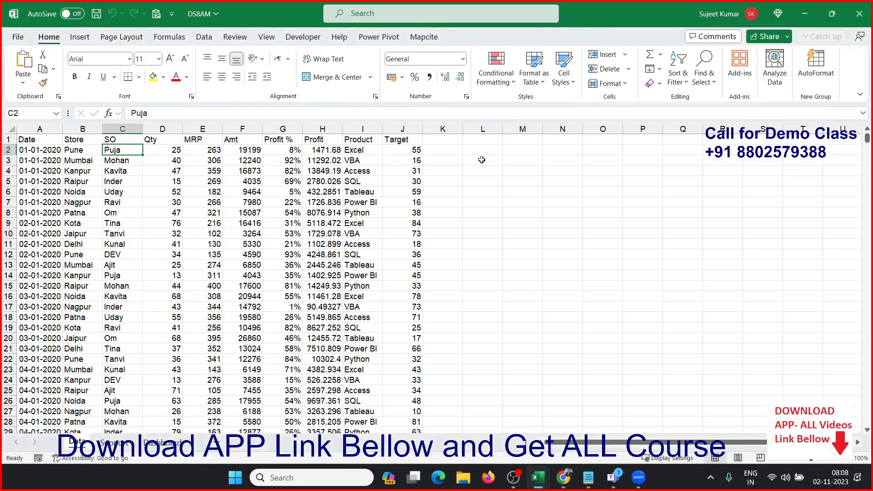
pyautogui.click(450, 141)
pyautogui.write('onth')
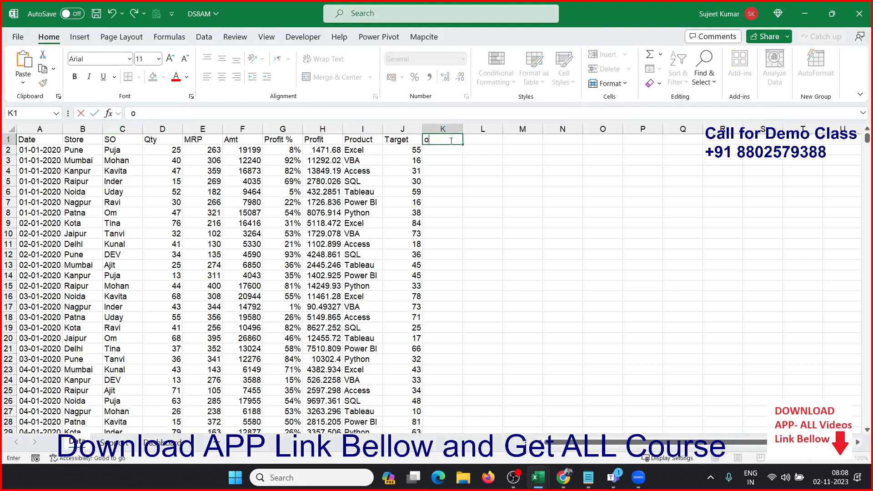
pyautogui.press('BackSpace')
pyautogui.press('BackSpace')
pyautogui.press('BackSpace')
pyautogui.write('Mo')
pyautogui.press('Return')
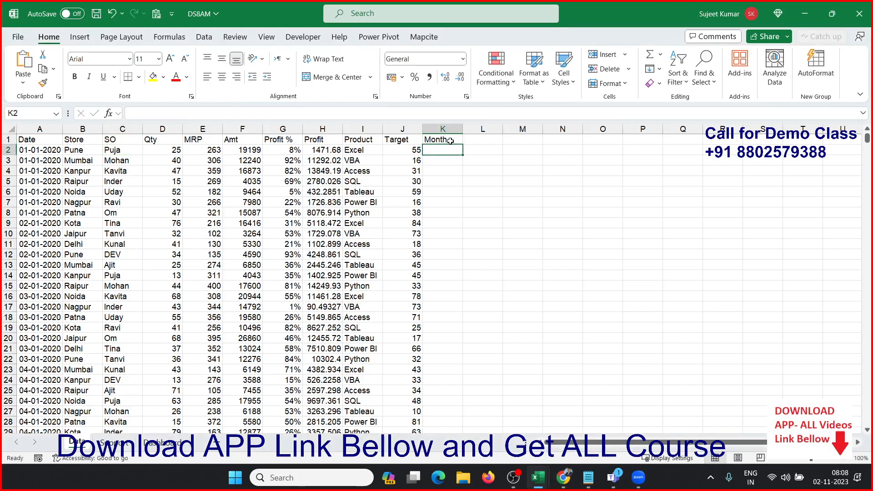
pyautogui.write('=te')
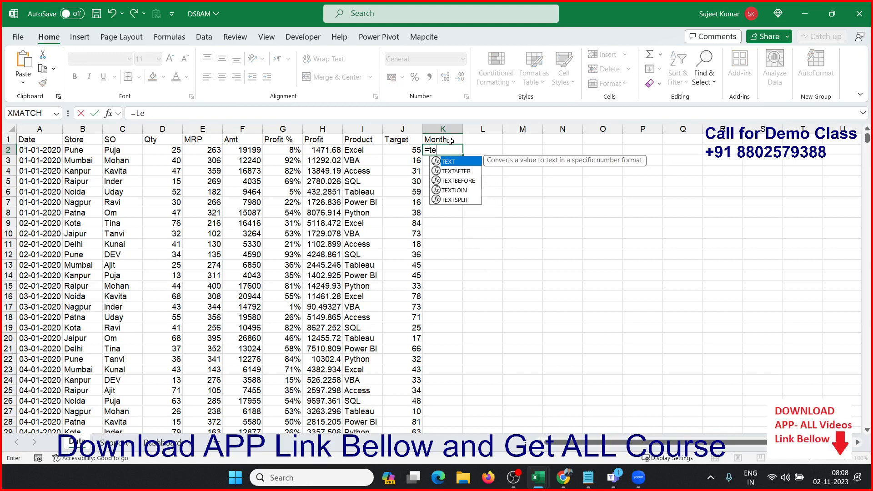
pyautogui.press('Tab')
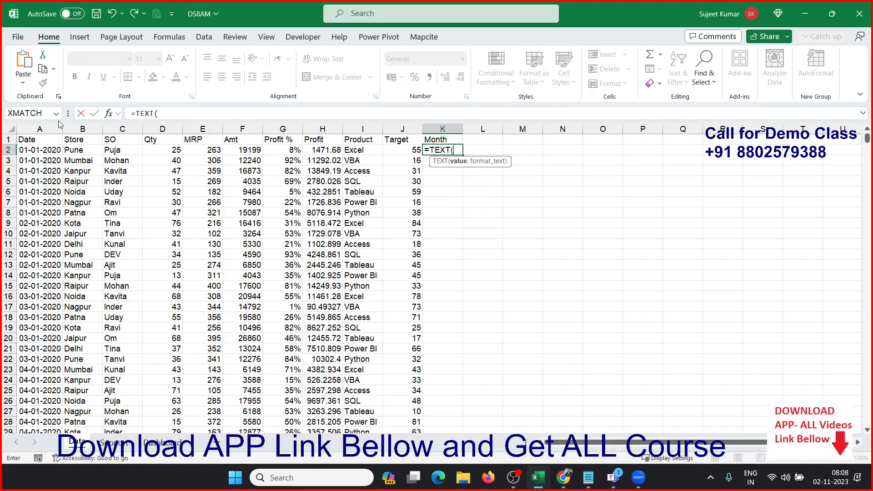
pyautogui.press('Escape')
# Step: Check the first and last dates of the Date column and add a Year header in L1
pyautogui.click(21, 173)
pyautogui.hotkey('ctrl', 'Down')
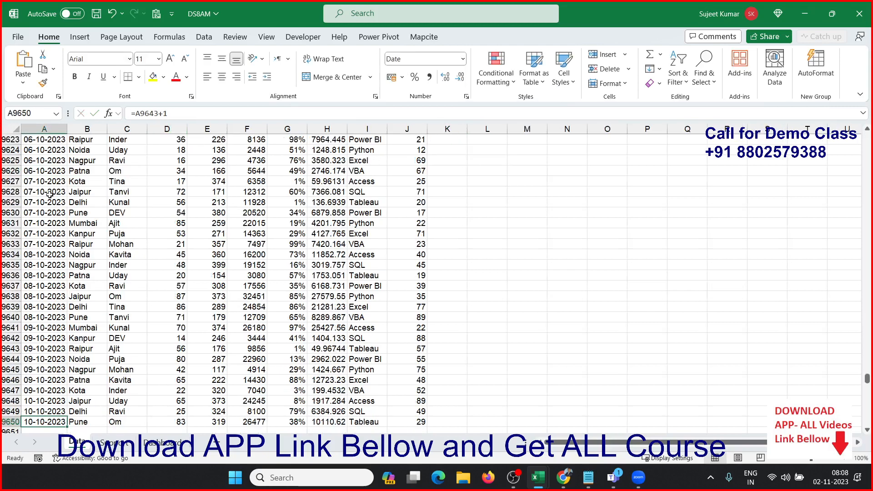
pyautogui.hotkey('ctrl', 'Up')
pyautogui.press('Down')
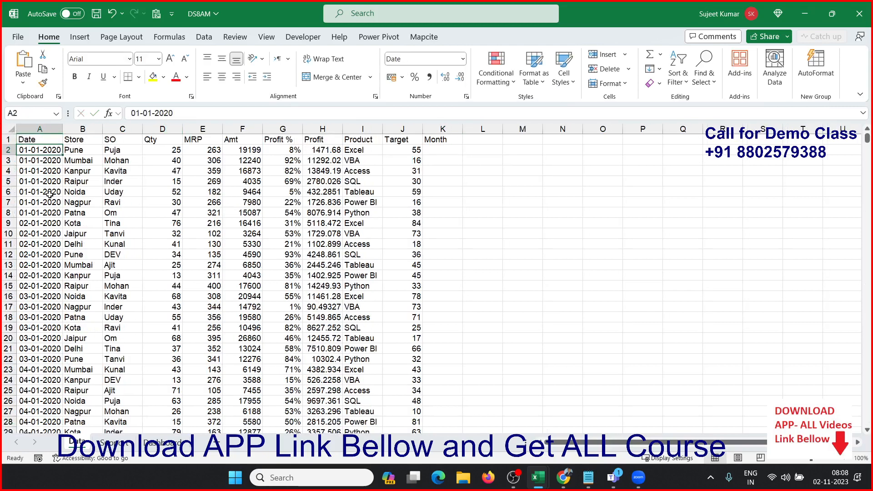
pyautogui.hotkey('ctrl', 'Down')
pyautogui.hotkey('ctrl', 'Up')
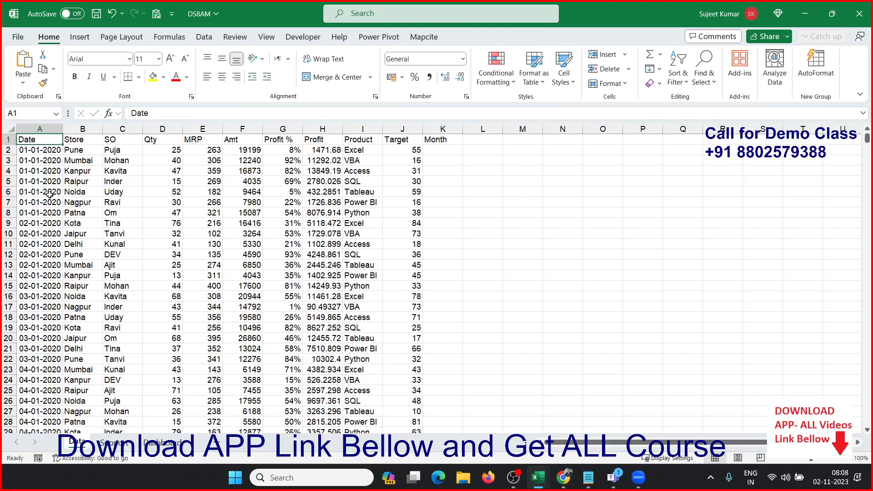
pyautogui.press('Right')
pyautogui.press('Right')
pyautogui.press('Right')
pyautogui.press('Right')
pyautogui.press('Right')
pyautogui.press('Right')
pyautogui.press('Right')
pyautogui.press('Right')
pyautogui.press('Right')
pyautogui.press('Right')
pyautogui.press('Right')
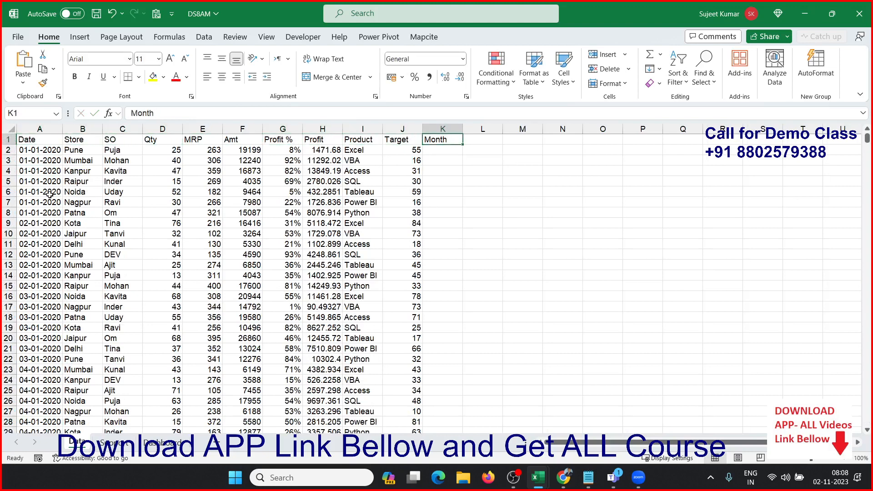
pyautogui.write('Year')
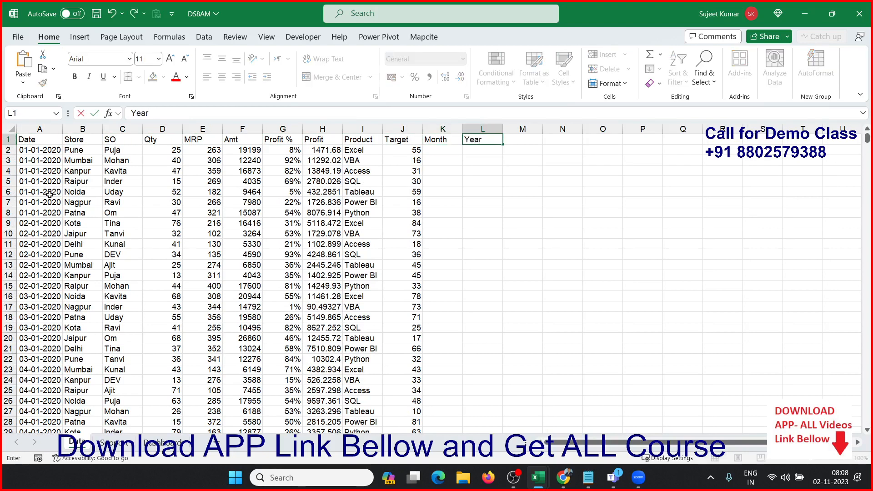
pyautogui.press('Return')
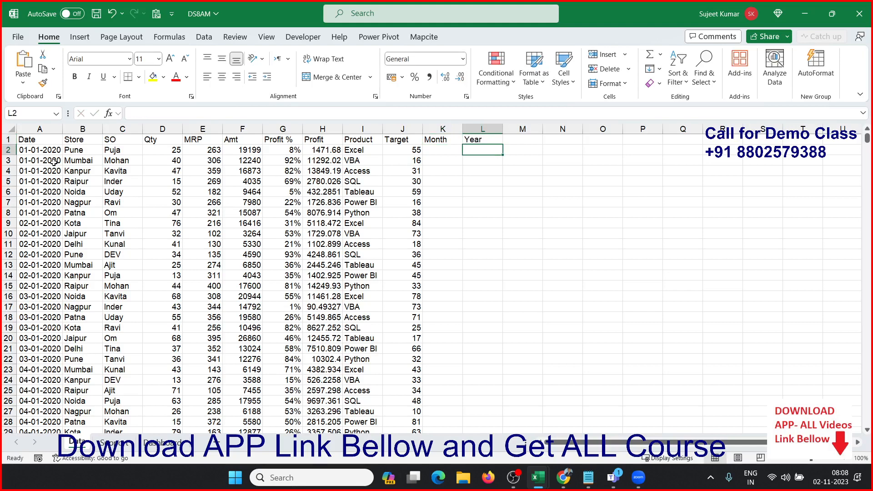
# Step: Enter =TEXT(A2,"MMM") in K2 and fill it down the whole Month column
pyautogui.press('Left')
pyautogui.write('=te')
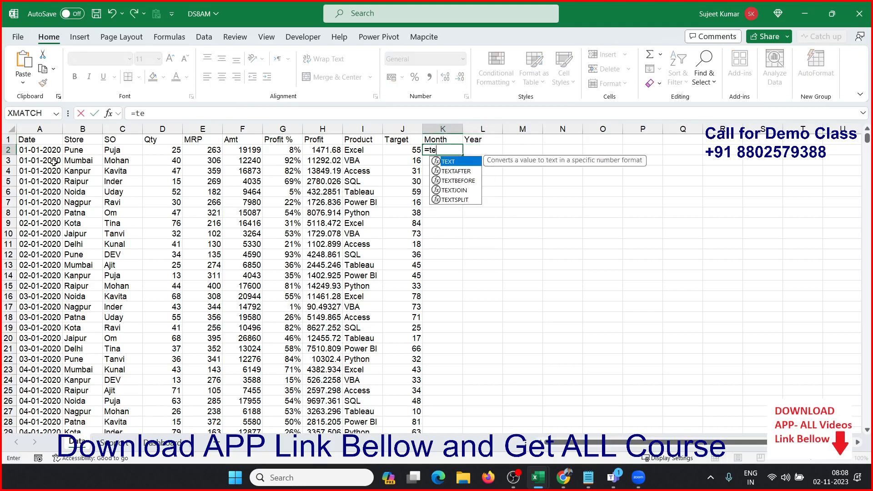
pyautogui.press('Tab')
pyautogui.press('Left')
pyautogui.press('Left')
pyautogui.press('Left')
pyautogui.press('Left')
pyautogui.press('Left')
pyautogui.press('Left')
pyautogui.press('Left')
pyautogui.press('Left')
pyautogui.press('Left')
pyautogui.press('Left')
pyautogui.write(',')
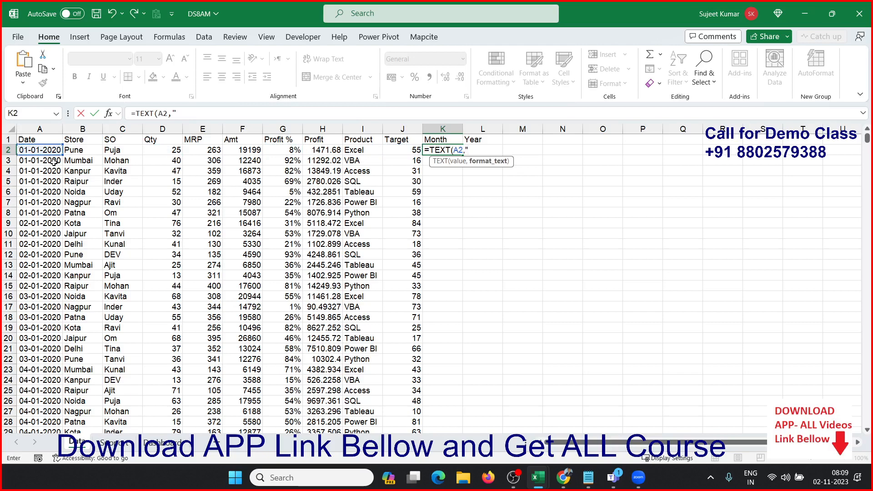
pyautogui.write('"MMM")')
pyautogui.press('Return')
pyautogui.press('Up')
pyautogui.doubleClick(462, 155)
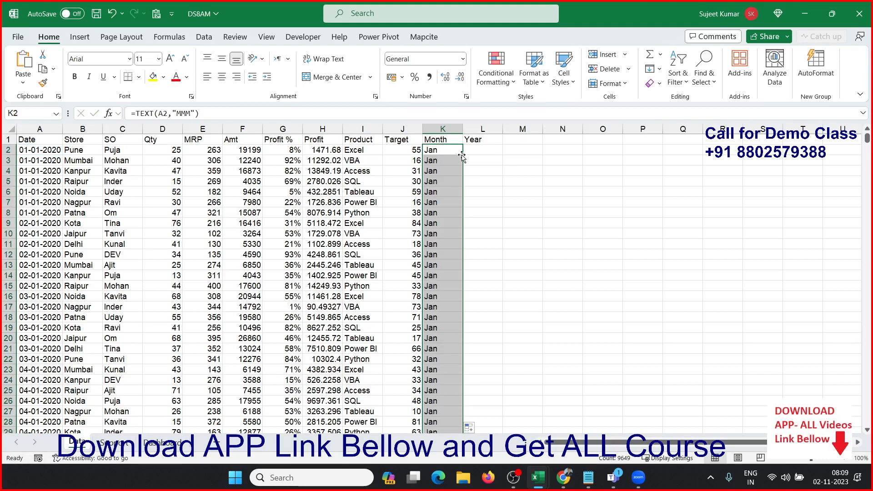
# Step: Enter =YEAR(A2) in L2 to extract the year from the Date column
pyautogui.click(464, 152)
pyautogui.write('=y')
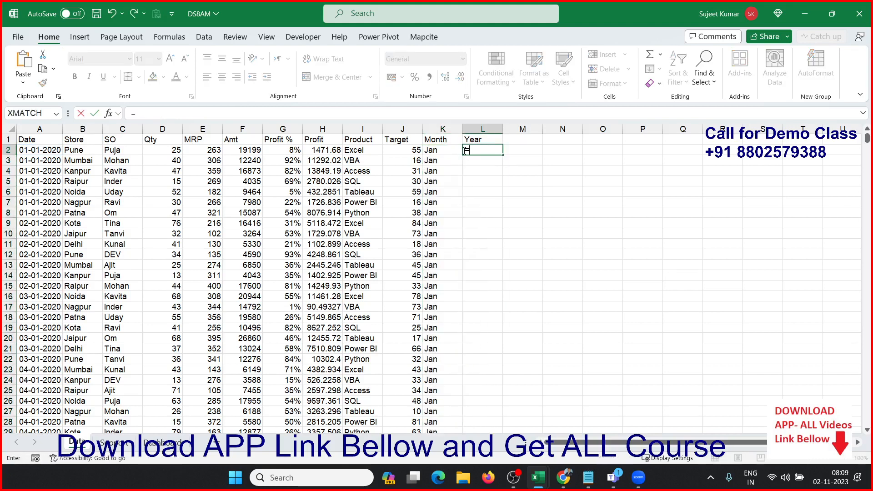
pyautogui.press('Tab')
pyautogui.press('Left')
pyautogui.press('Left')
pyautogui.press('Left')
pyautogui.press('Left')
pyautogui.press('Left')
pyautogui.press('Left')
pyautogui.press('Left')
pyautogui.press('Left')
pyautogui.press('Left')
pyautogui.press('Left')
pyautogui.press('Left')
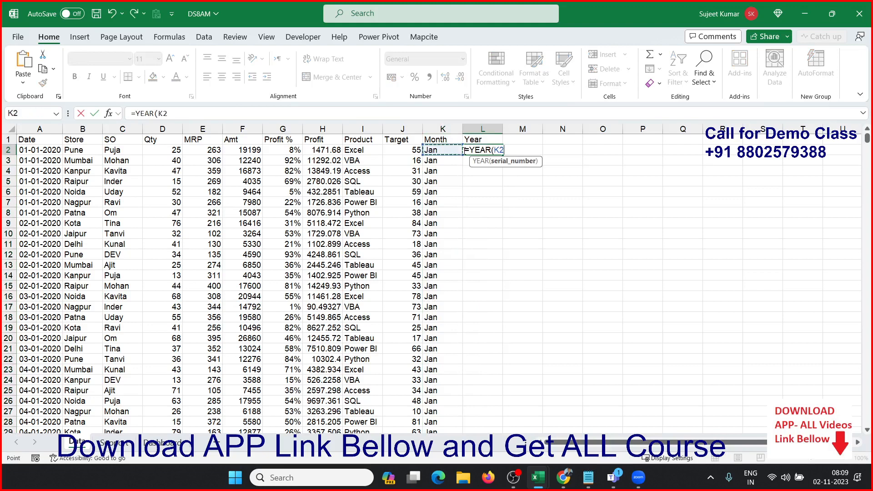
pyautogui.write(')')
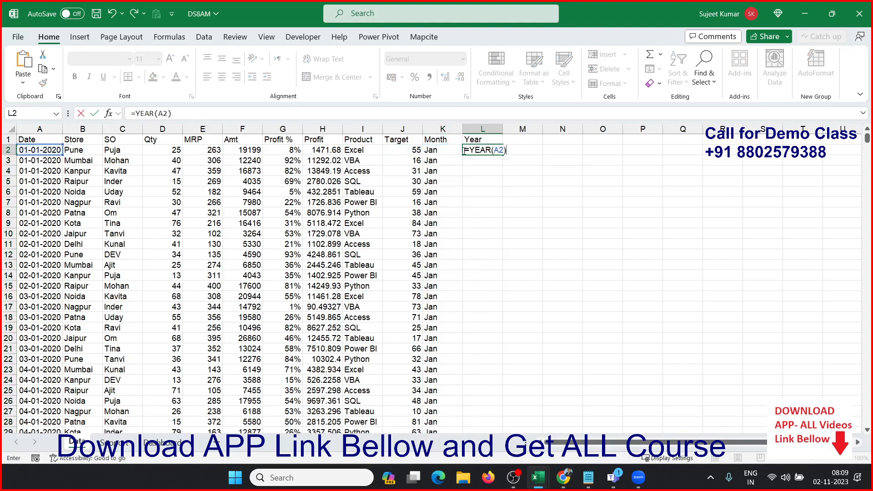
pyautogui.press('Return')
# Step: Fill the YEAR formula down the Year column to the last data row, L9650, and return to A1
pyautogui.press('Left')
pyautogui.hotkey('ctrl', 'Down')
pyautogui.press('Right')
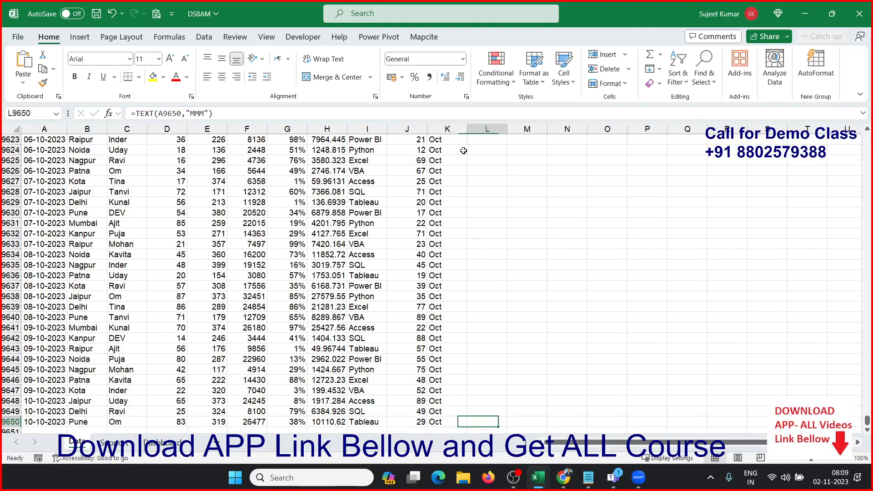
pyautogui.hotkey('ctrl', 'shift', 'Up')
pyautogui.hotkey('ctrl', 'd')
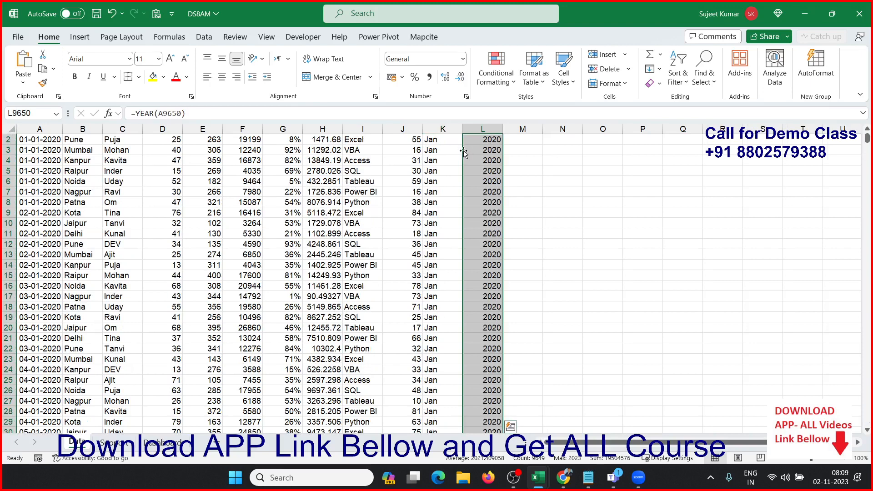
pyautogui.hotkey('ctrl', 'Up')
pyautogui.hotkey('ctrl', 'Left')
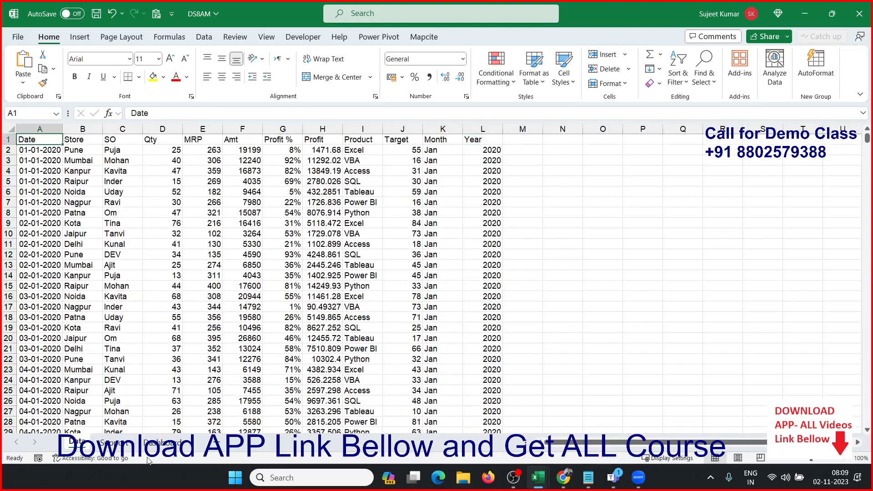
# Step: Give the Dashboard sheet a light grey fill from A1 across to column S, matching the sample dashboard's background
pyautogui.click(159, 442)
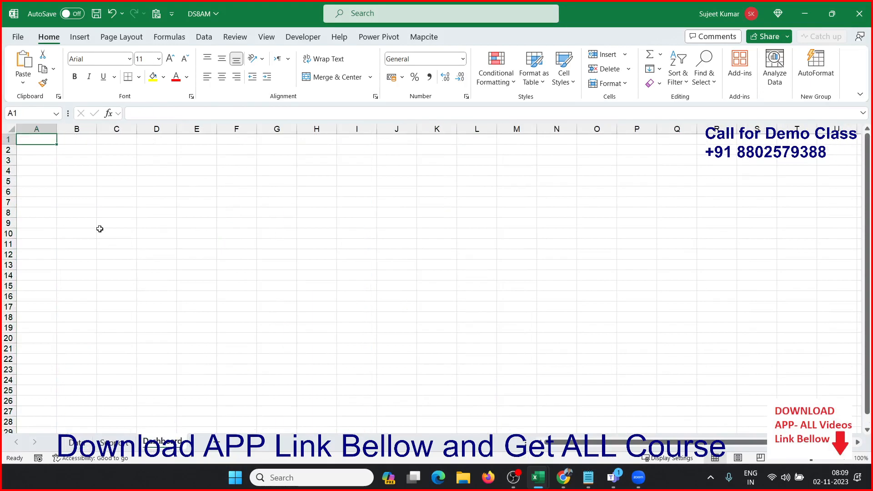
pyautogui.hotkey('alt', 'Tab')
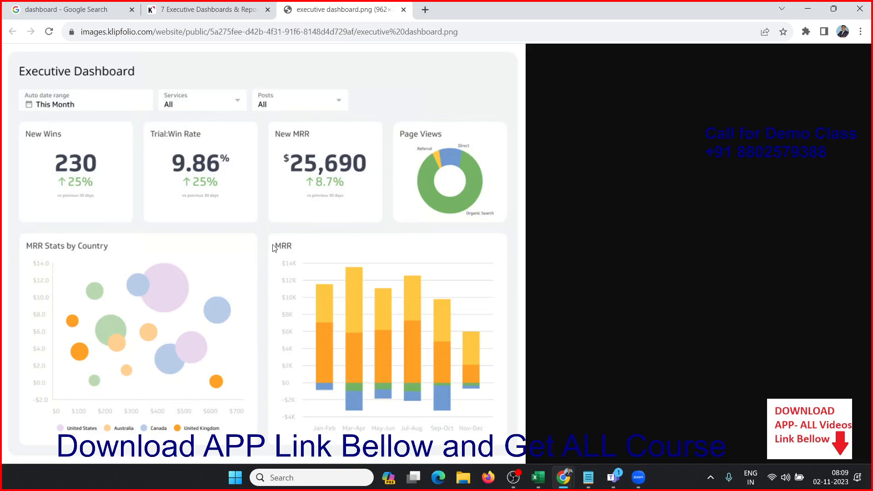
pyautogui.hotkey('alt', 'Tab')
pyautogui.moveTo(37, 139); pyautogui.dragTo(773, 431)
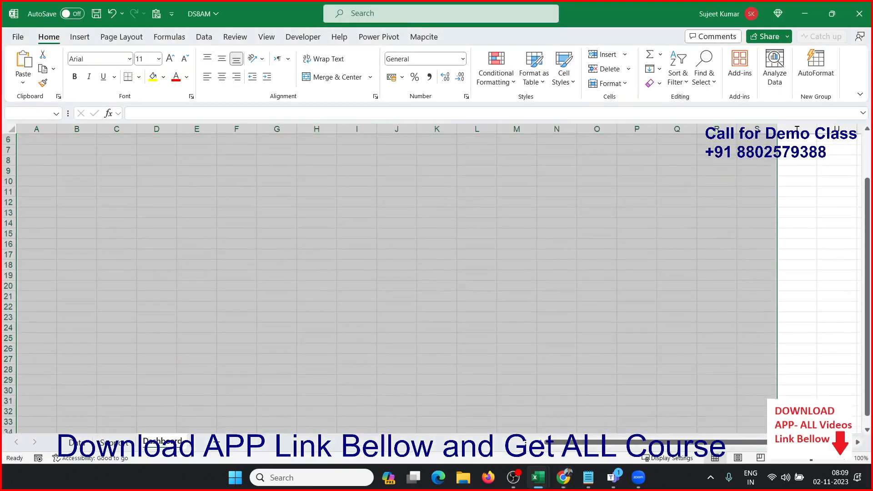
pyautogui.scroll(2, 604, 409)
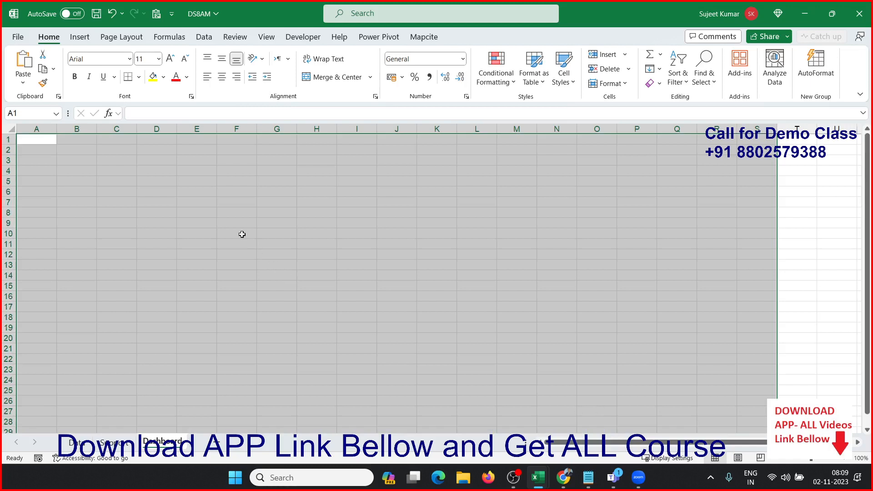
pyautogui.click(163, 77)
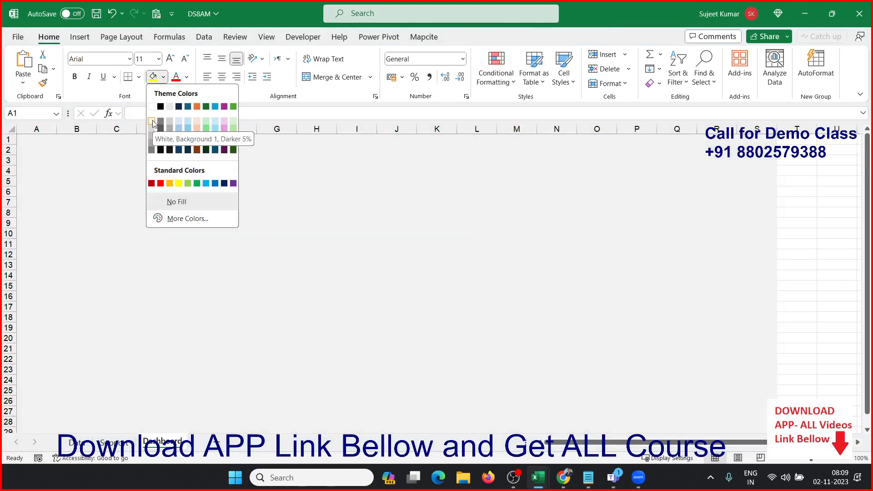
pyautogui.click(152, 120)
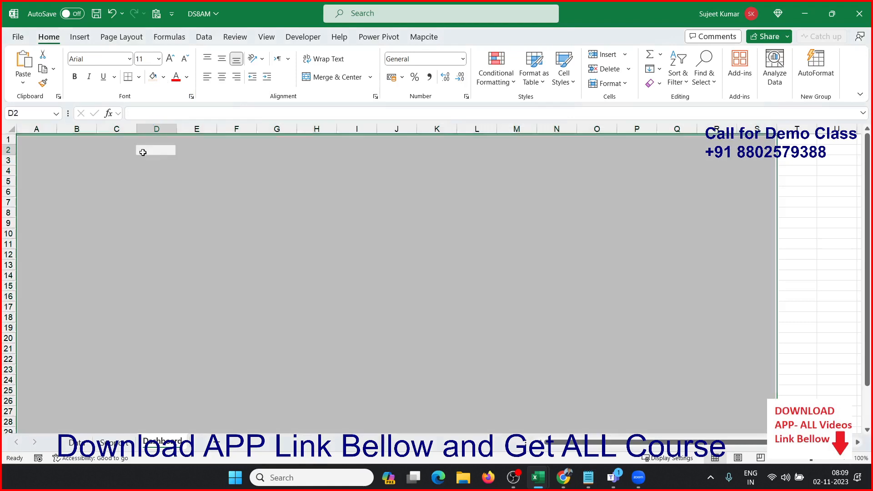
pyautogui.click(142, 151)
pyautogui.press('Up')
pyautogui.press('Home')
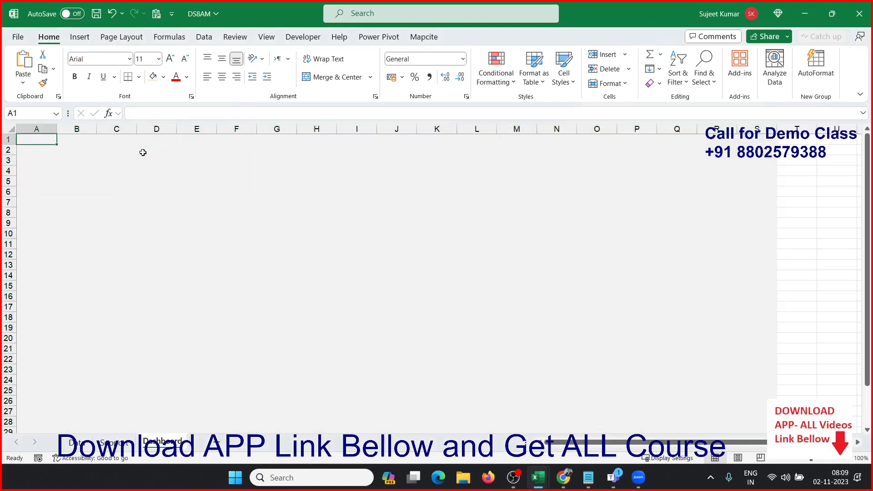
# Step: Check the title placement in the sample dashboard image in Chrome and select cell B2 on the Dashboard sheet in Excel
pyautogui.hotkey('alt', 'Tab')
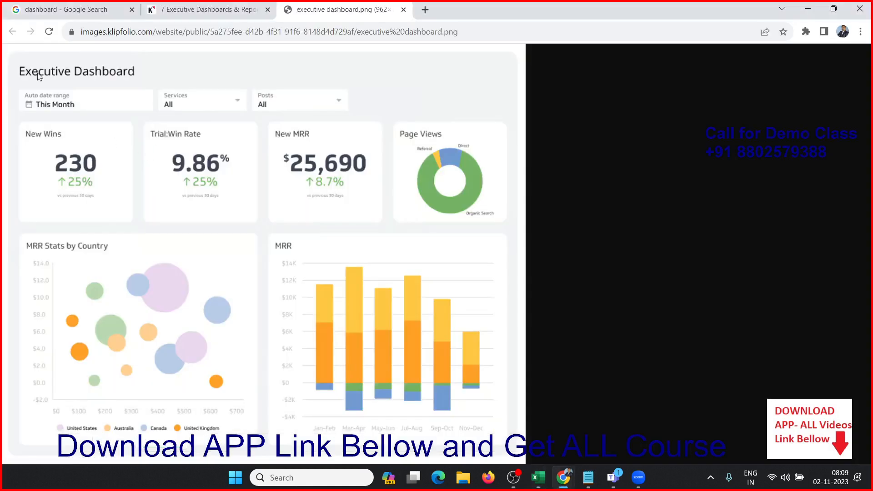
pyautogui.hotkey('alt', 'Tab')
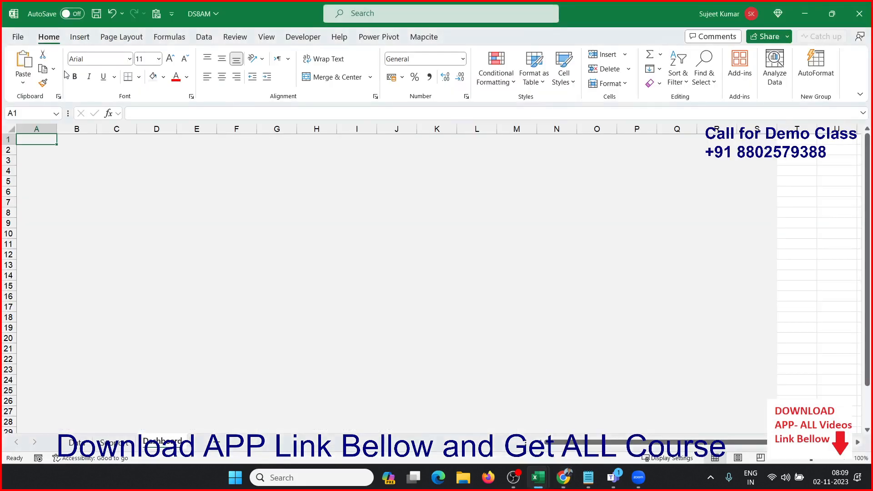
pyautogui.hotkey('alt', 'Tab')
pyautogui.hotkey('alt', 'Tab')
pyautogui.press('Right')
pyautogui.press('Down')
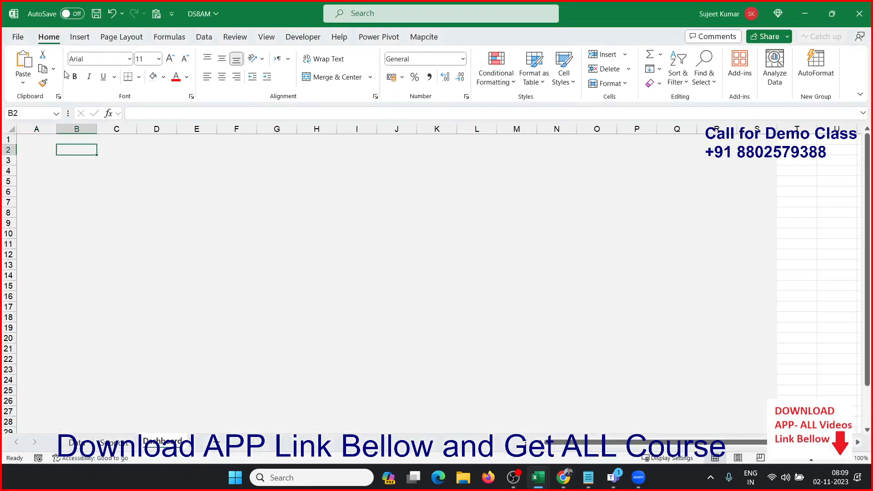
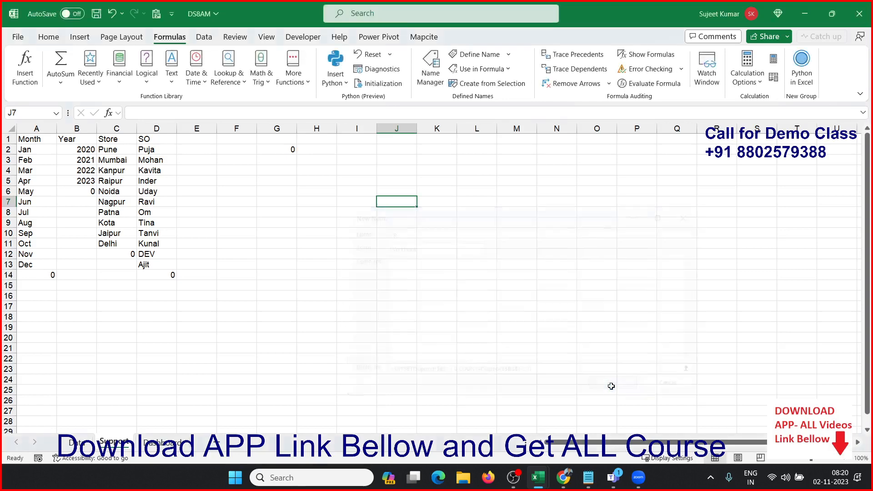
# Step: Add list validation with source =YR to the Select Year cell F5 on the Dashboard sheet and check its dropdown
pyautogui.click(159, 442)
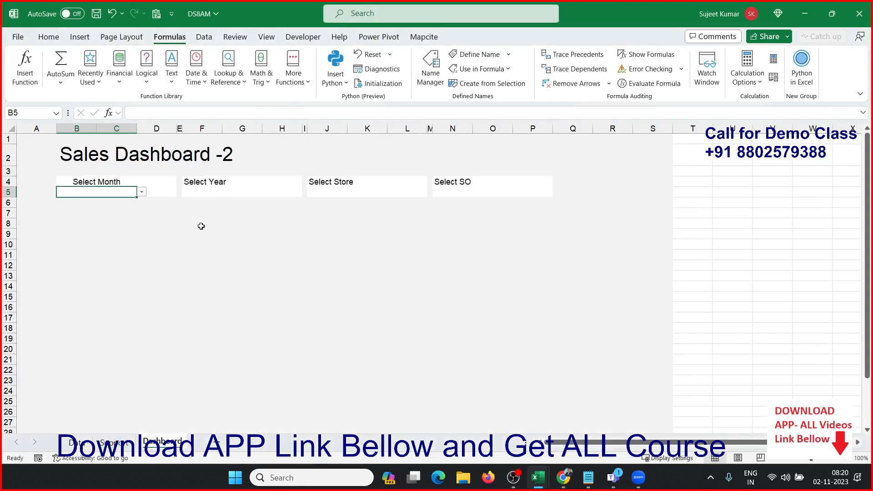
pyautogui.click(207, 192)
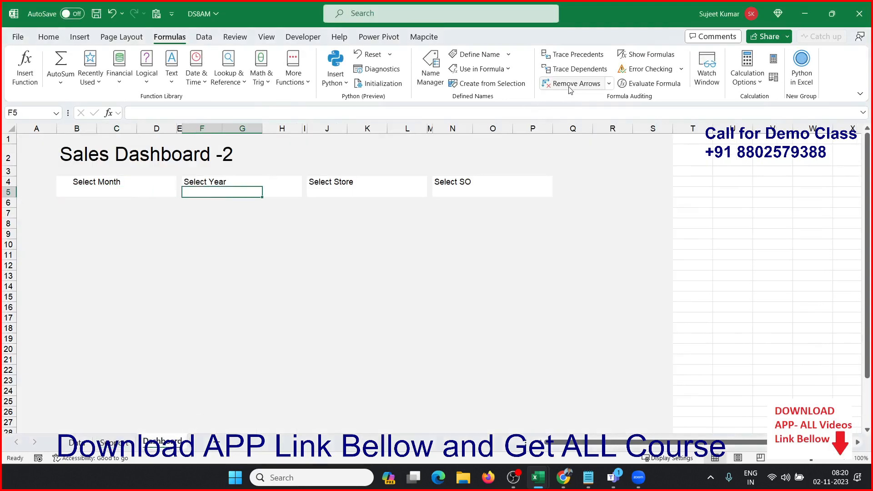
pyautogui.click(204, 37)
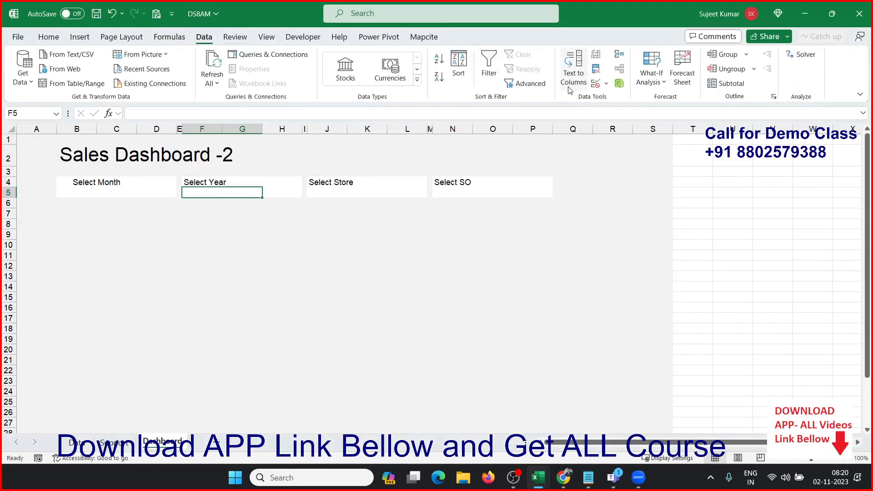
pyautogui.click(595, 83)
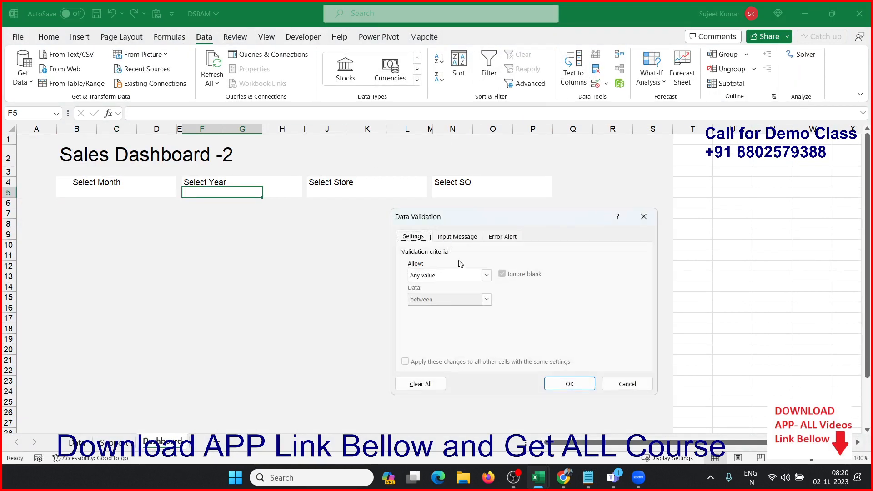
pyautogui.click(464, 275)
pyautogui.click(444, 309)
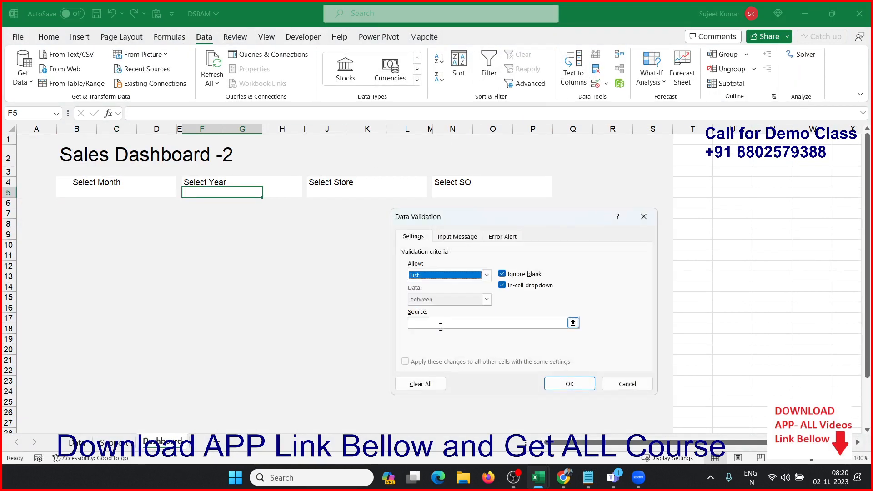
pyautogui.click(441, 325)
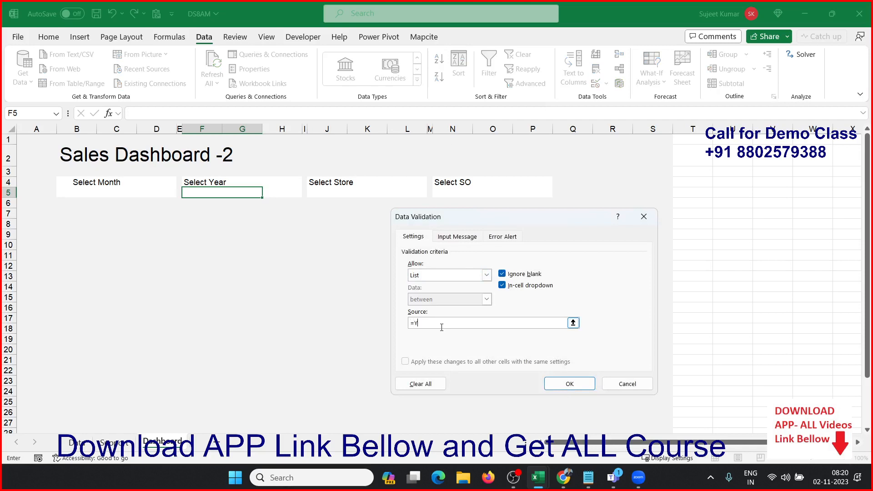
pyautogui.click(570, 384)
pyautogui.click(268, 192)
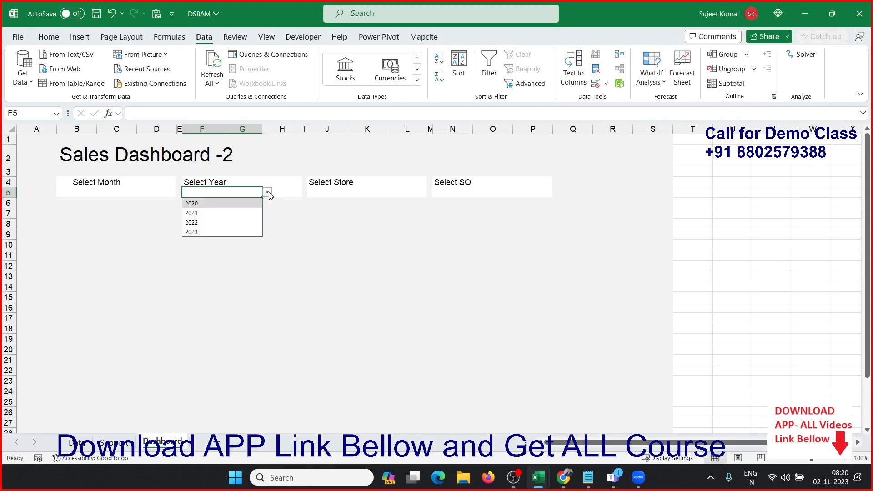
pyautogui.click(269, 194)
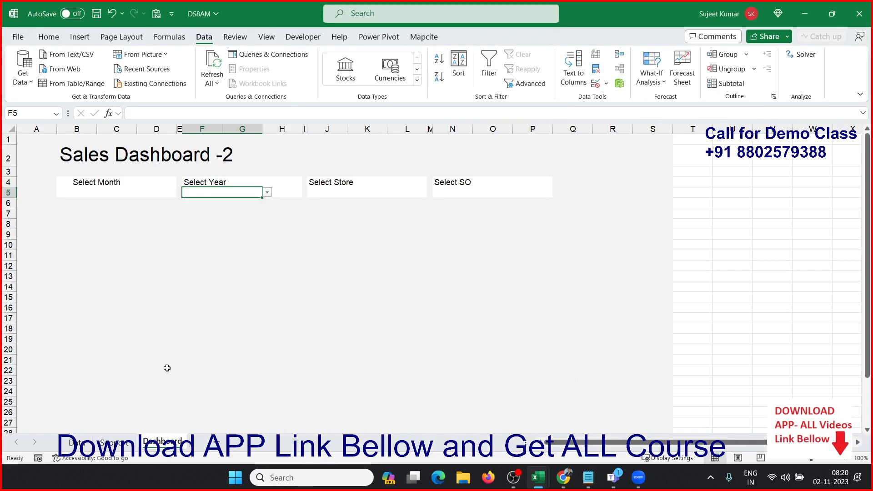
# Step: From the Support sheet, create a workbook-scoped name STR and paste =OFFSET(Support!$A$1,1,0,COUNTA(Support!$A:$A)-2,1) as its reference
pyautogui.click(114, 442)
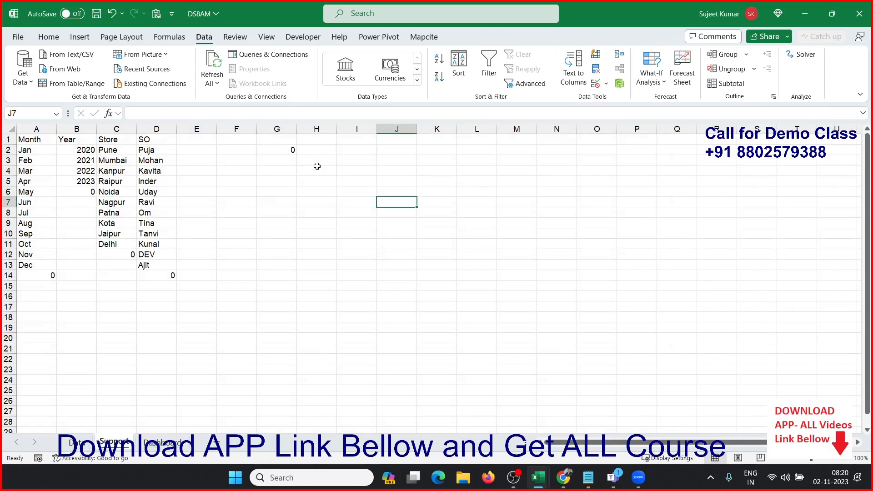
pyautogui.click(296, 149)
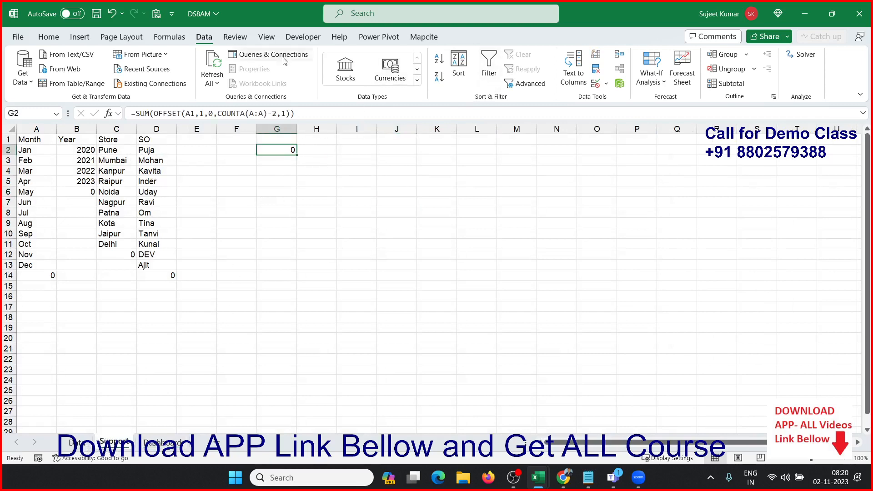
pyautogui.click(167, 36)
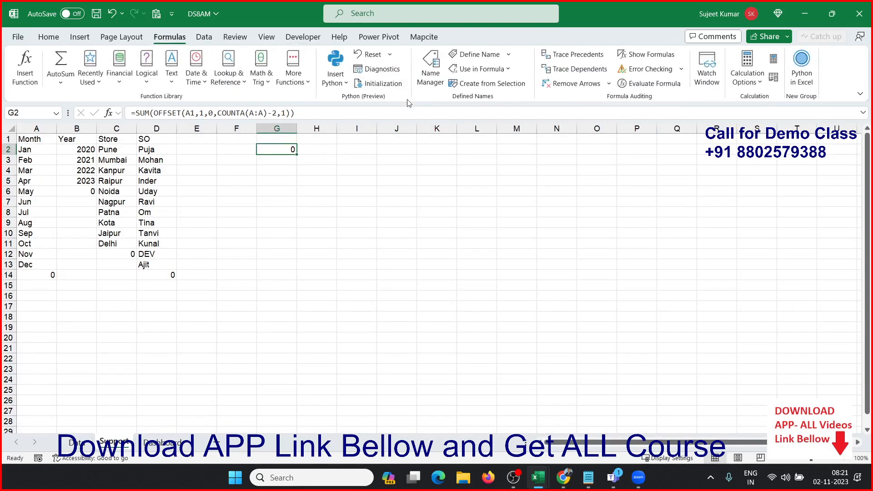
pyautogui.click(432, 77)
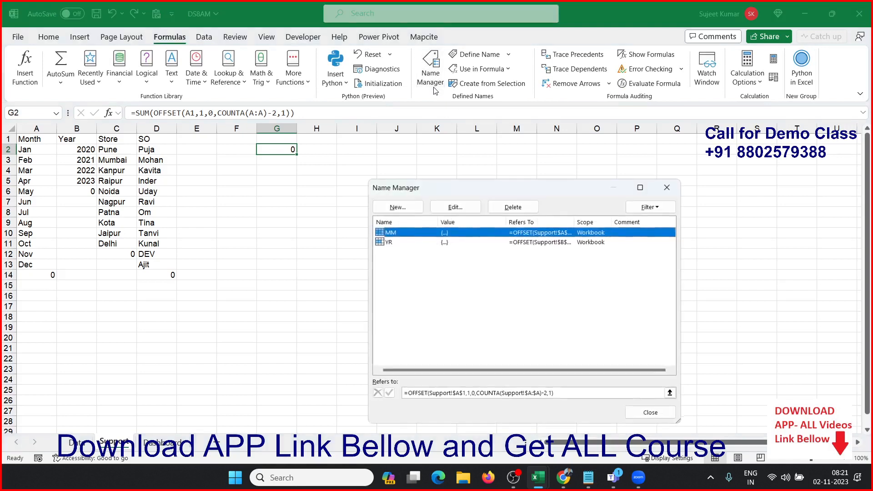
pyautogui.click(397, 207)
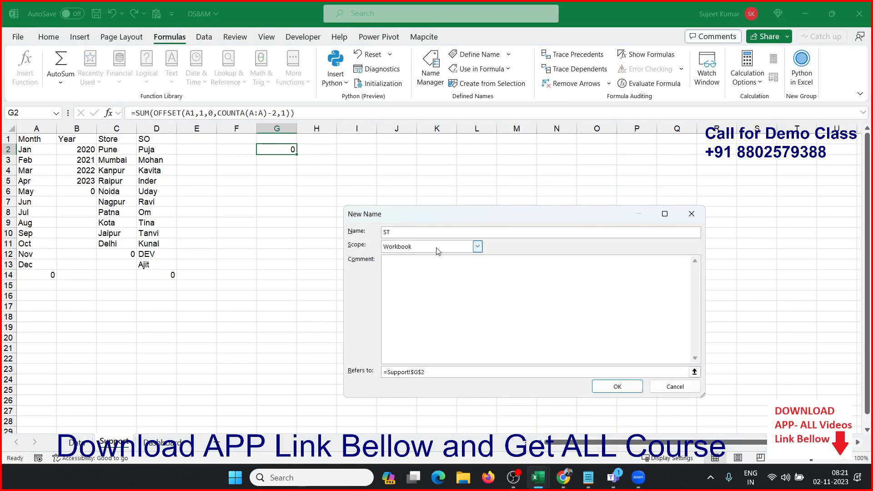
pyautogui.click(464, 372)
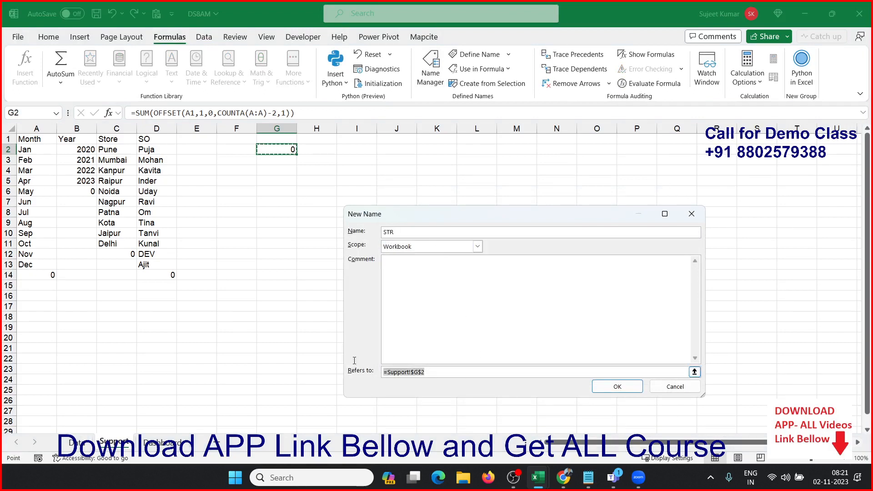
pyautogui.write('=OFFSET(Support!$A$1,1,0,COUNTA(Support!$A:$A)-2,1)')
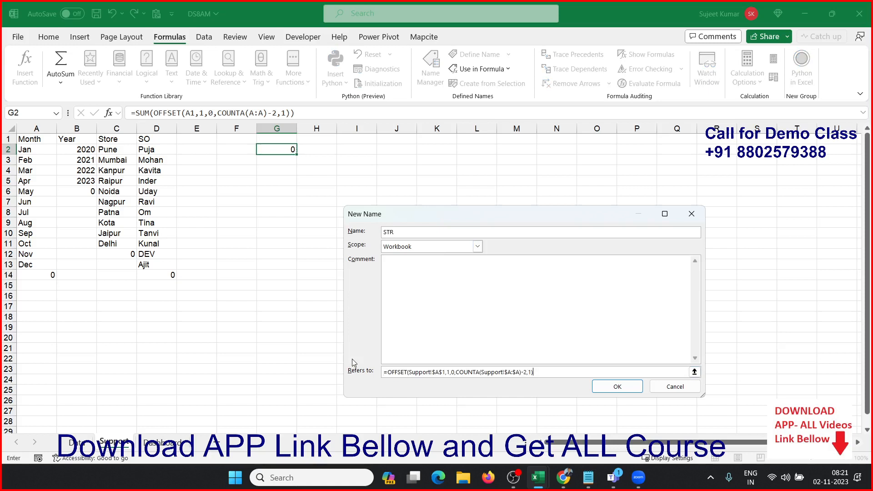
# Step: Change the STR reference to the Store column, =OFFSET(Support!$C$1,1,0,COUNTA(Support!$C:$C)-2,1), and save the name
pyautogui.click(444, 372)
pyautogui.press('BackSpace')
pyautogui.write('C')
pyautogui.click(511, 372)
pyautogui.press('BackSpace')
pyautogui.write('C')
pyautogui.click(521, 373)
pyautogui.press('BackSpace')
pyautogui.write('C')
pyautogui.click(617, 387)
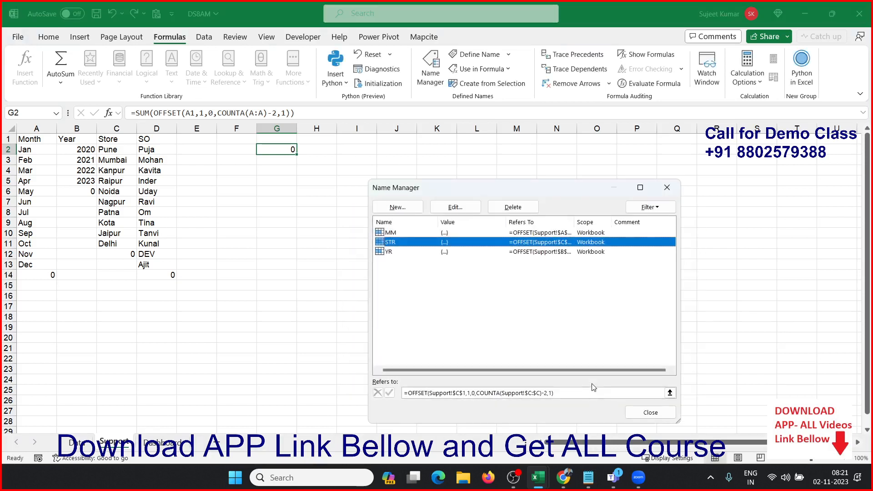
pyautogui.click(637, 414)
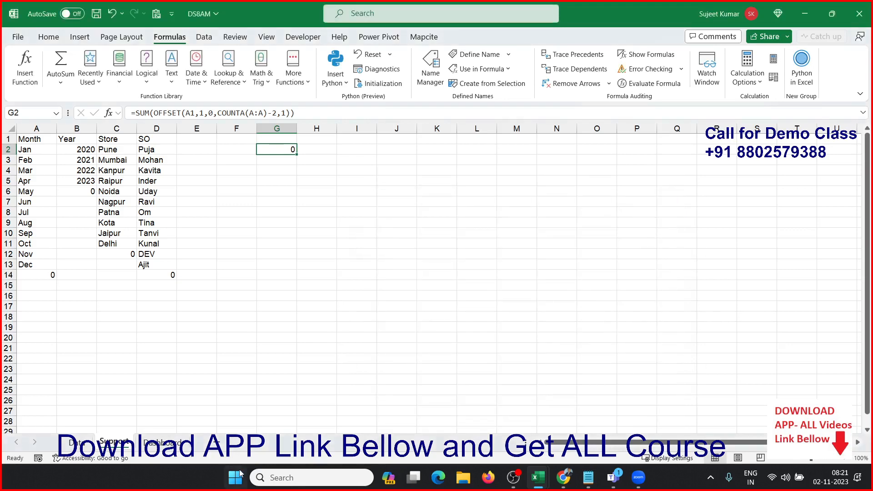
# Step: Add list validation with source =STR to the Select Store cell J5 on the Dashboard sheet and check its dropdown
pyautogui.click(162, 442)
pyautogui.click(327, 194)
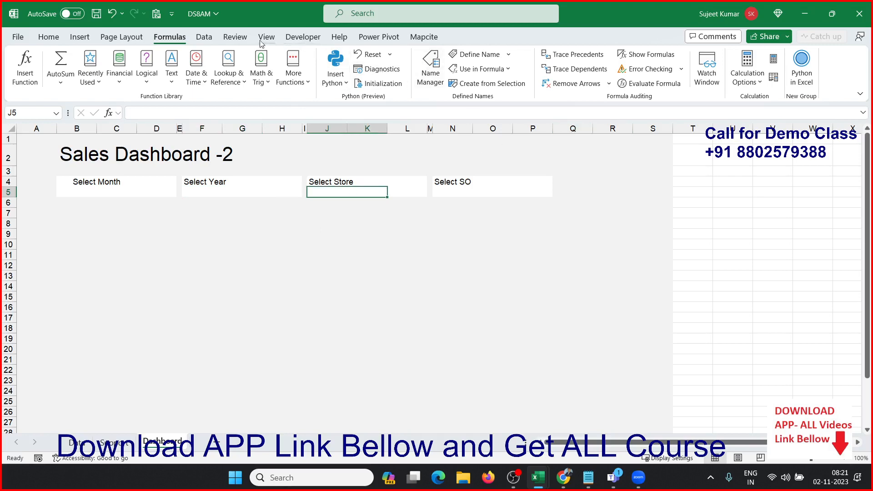
pyautogui.click(204, 37)
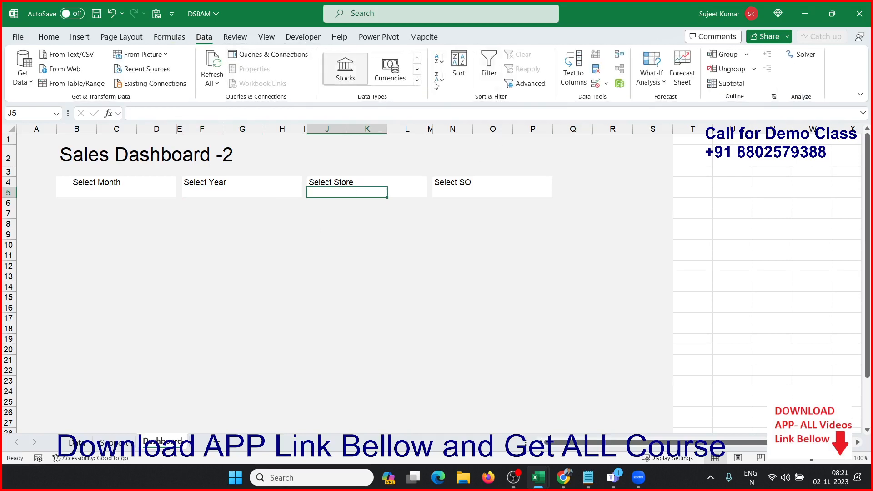
pyautogui.click(599, 85)
pyautogui.click(416, 275)
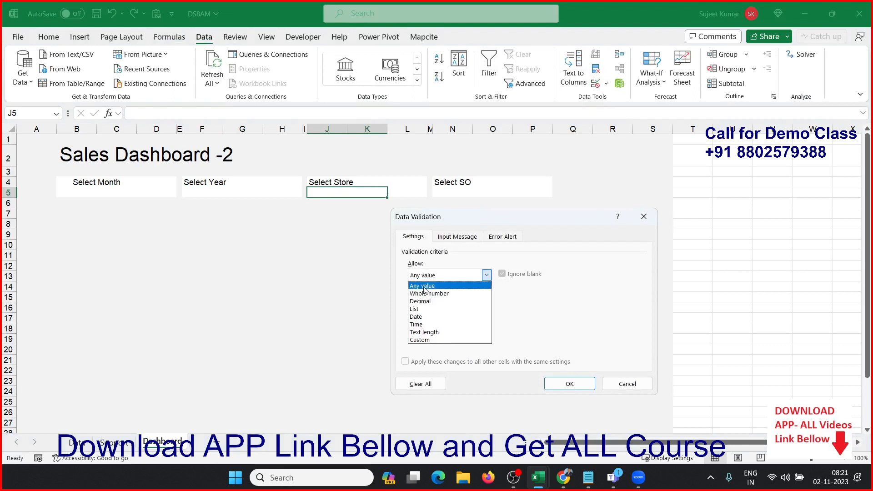
pyautogui.click(414, 309)
pyautogui.click(425, 323)
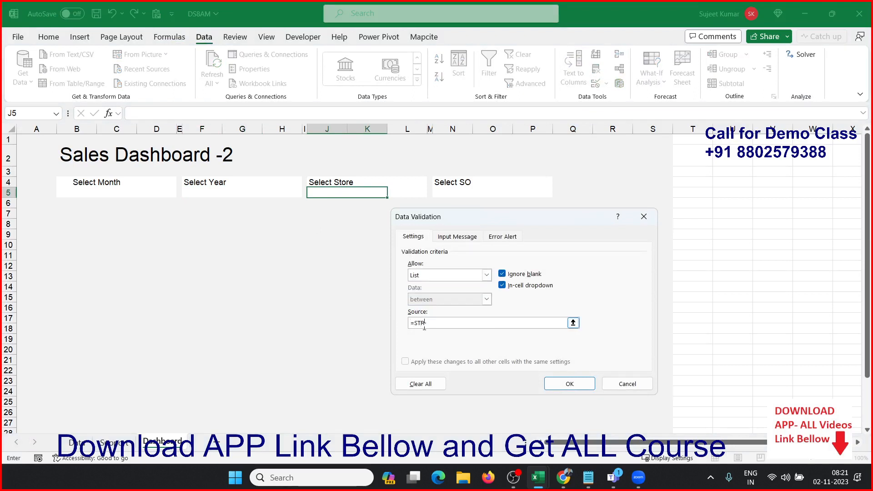
pyautogui.click(560, 384)
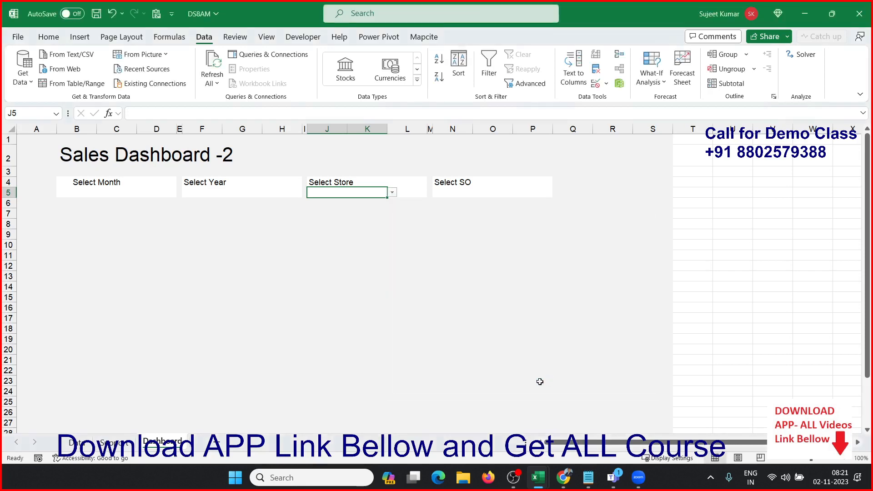
pyautogui.click(392, 193)
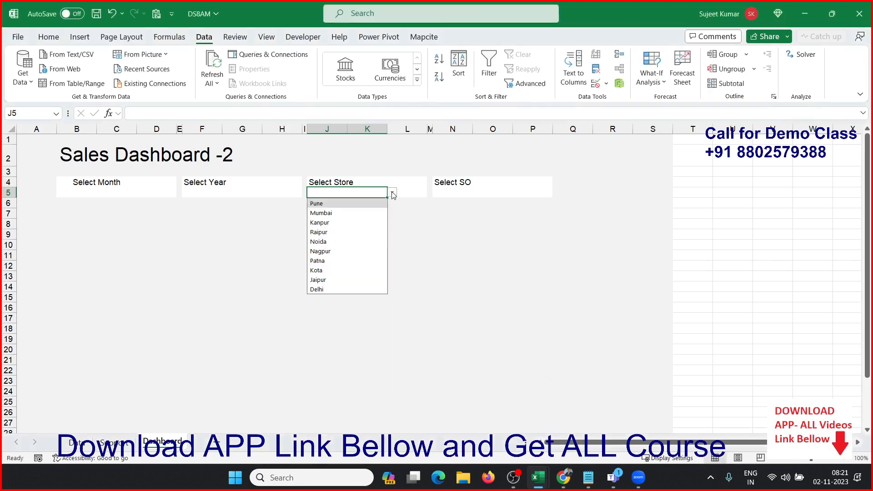
pyautogui.click(394, 195)
# Step: From the Support sheet, define a workbook-scoped name SO and paste =OFFSET(Support!$A$1,1,0,COUNTA(Support!$A:$A)-2,1) as its reference
pyautogui.click(440, 192)
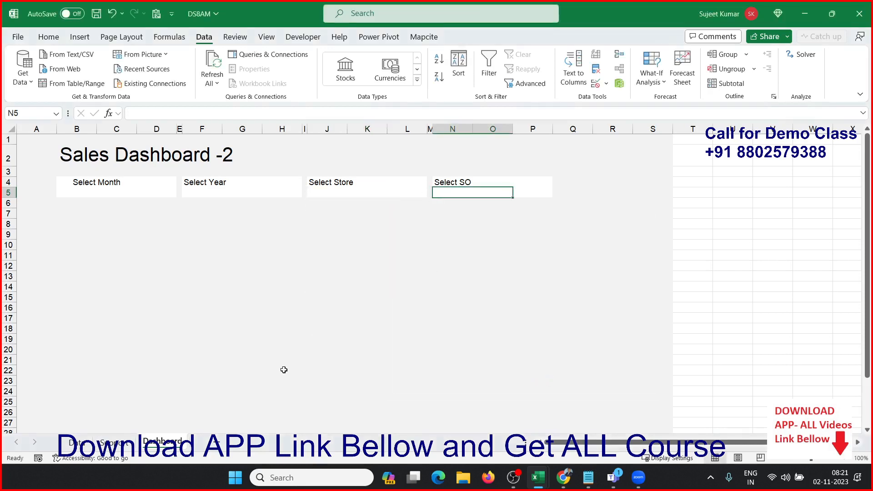
pyautogui.click(114, 441)
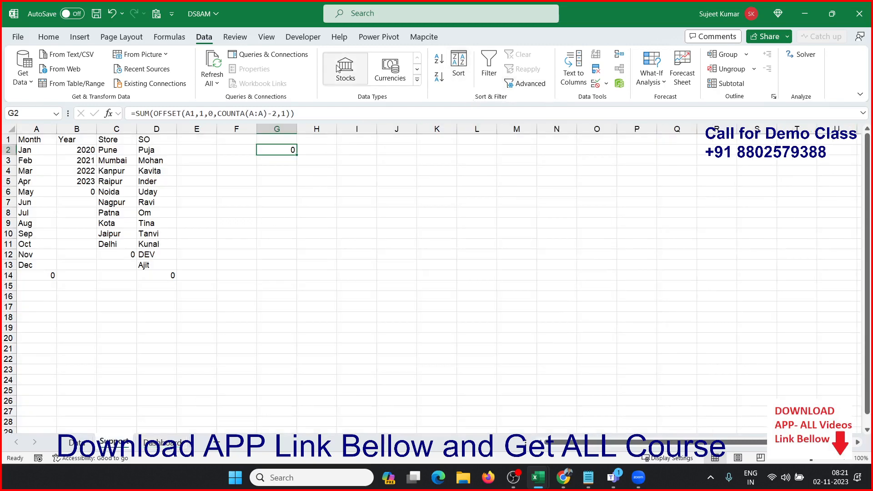
pyautogui.click(169, 37)
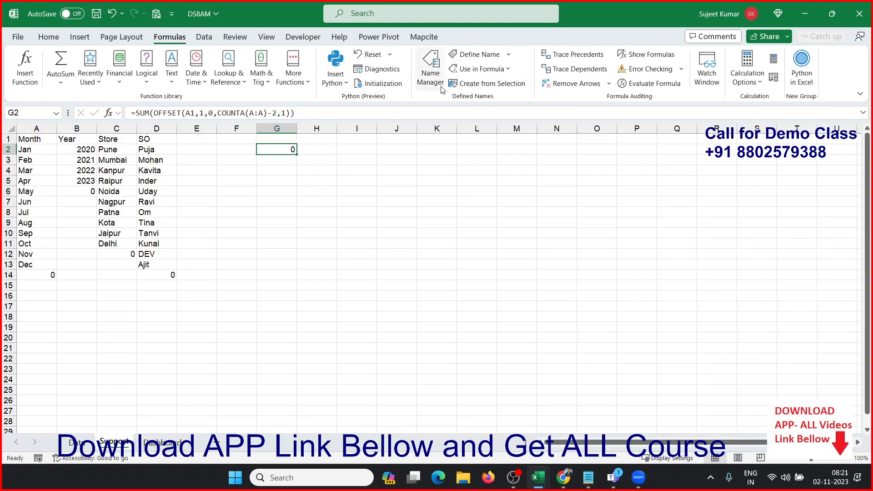
pyautogui.click(468, 57)
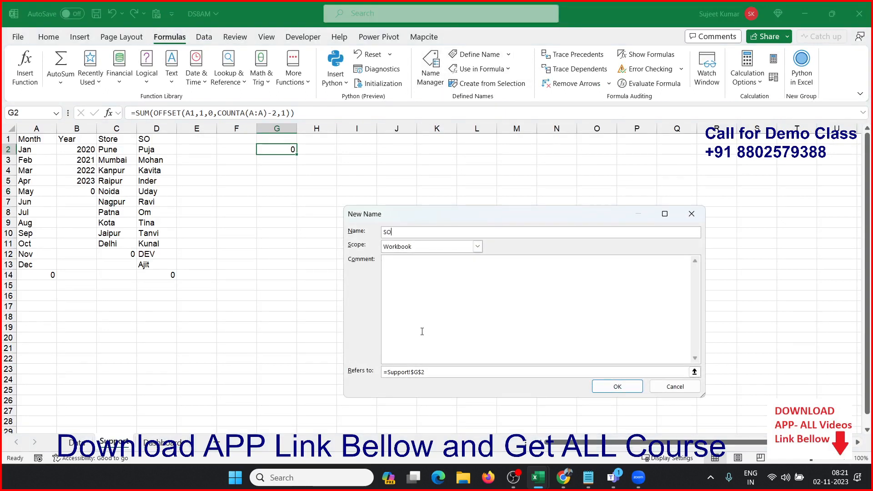
pyautogui.click(426, 372)
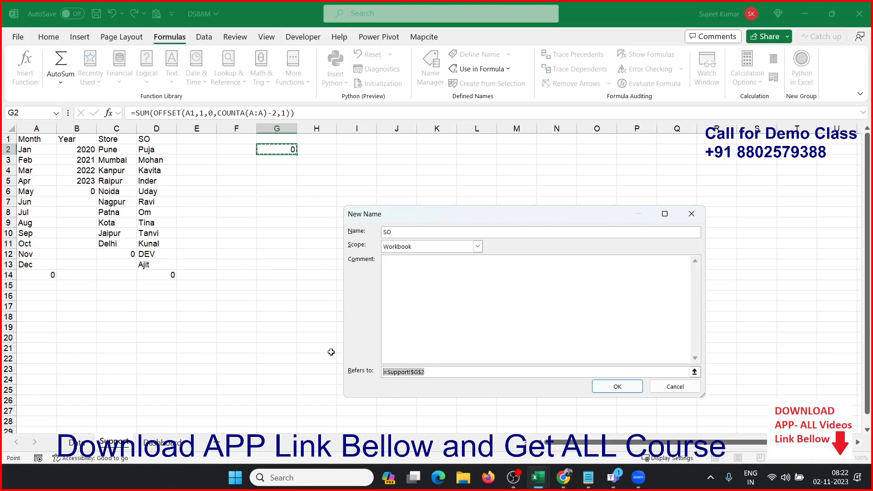
pyautogui.hotkey('ctrl', 'v')
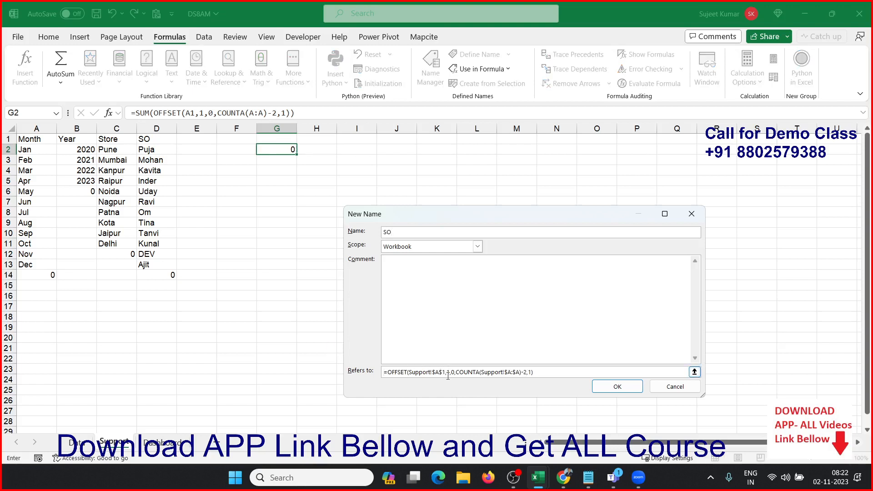
# Step: Change the SO reference to column D, =OFFSET(Support!$D$1,1,0,COUNTA(Support!$D:$D)-2,1), and save the name
pyautogui.press('BackSpace')
pyautogui.write('D')
pyautogui.click(513, 373)
pyautogui.press('BackSpace')
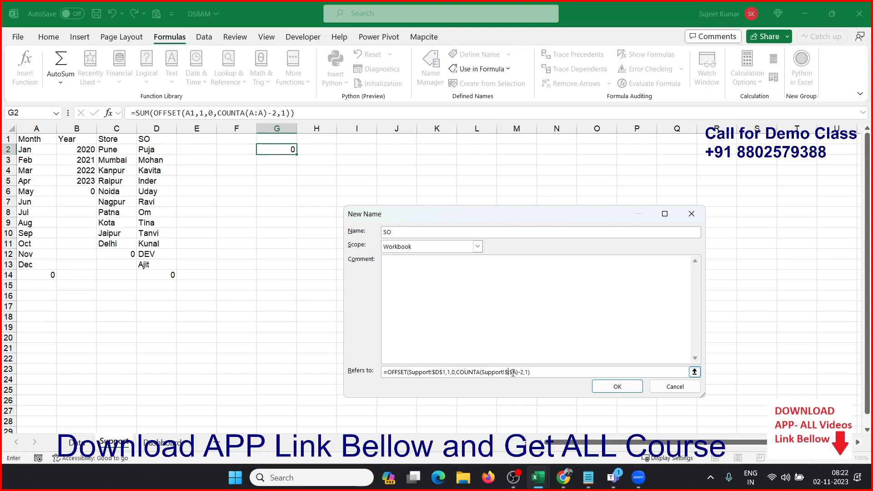
pyautogui.write('D')
pyautogui.click(523, 376)
pyautogui.press('BackSpace')
pyautogui.write('D')
pyautogui.click(609, 389)
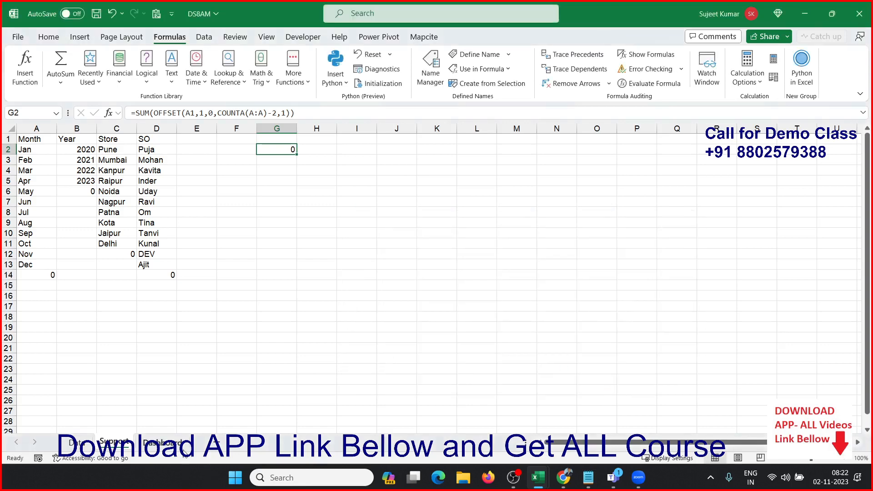
# Step: Add list validation with source =SO to the Select SO cell N5 on the Dashboard sheet
pyautogui.click(183, 448)
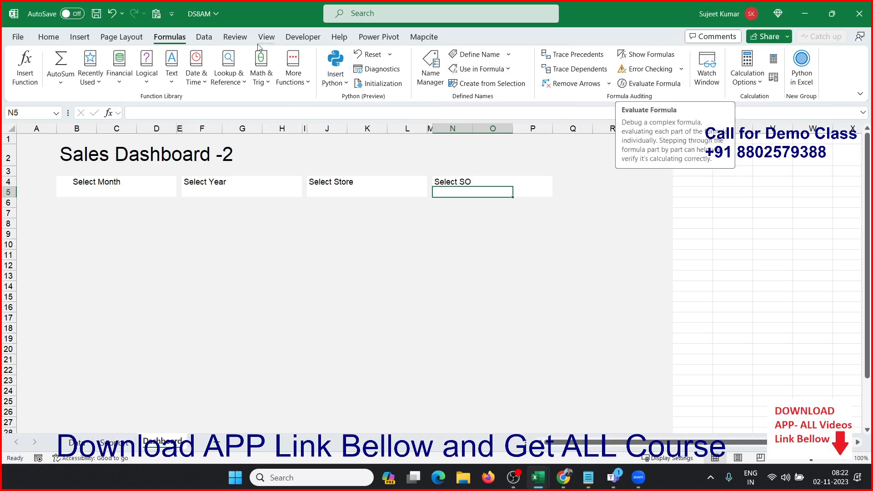
pyautogui.click(204, 37)
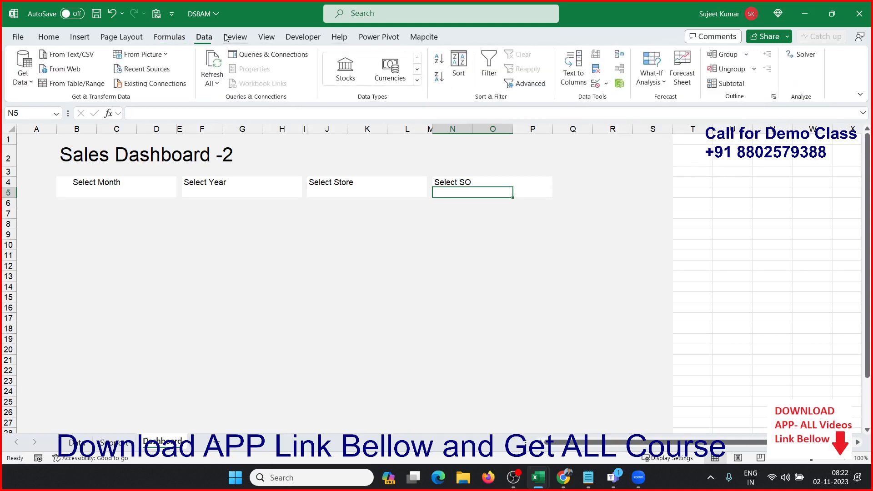
pyautogui.click(595, 85)
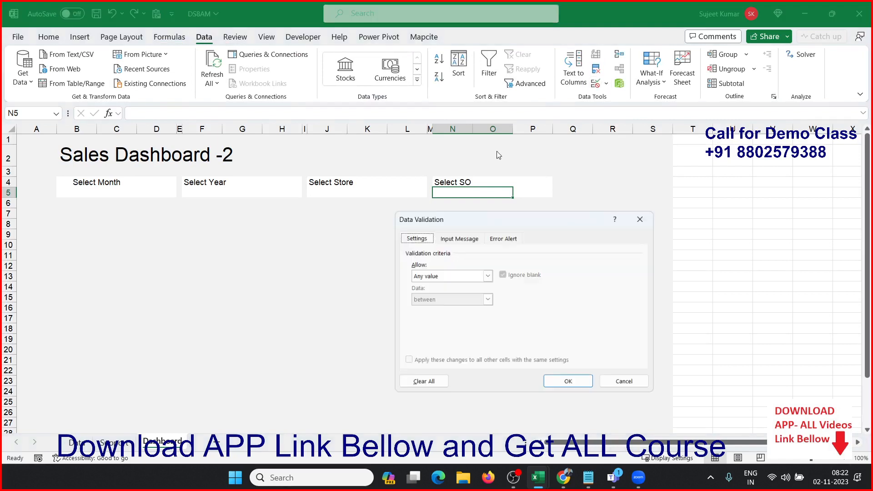
pyautogui.click(431, 279)
pyautogui.click(430, 313)
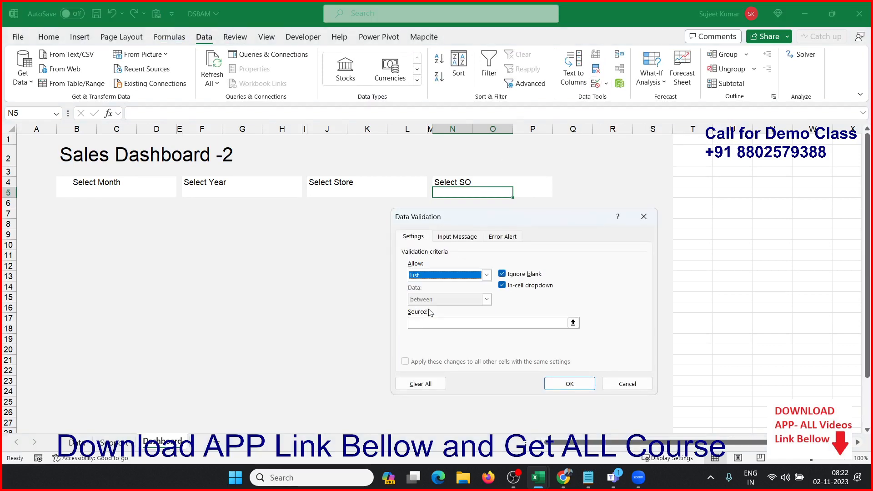
pyautogui.click(427, 322)
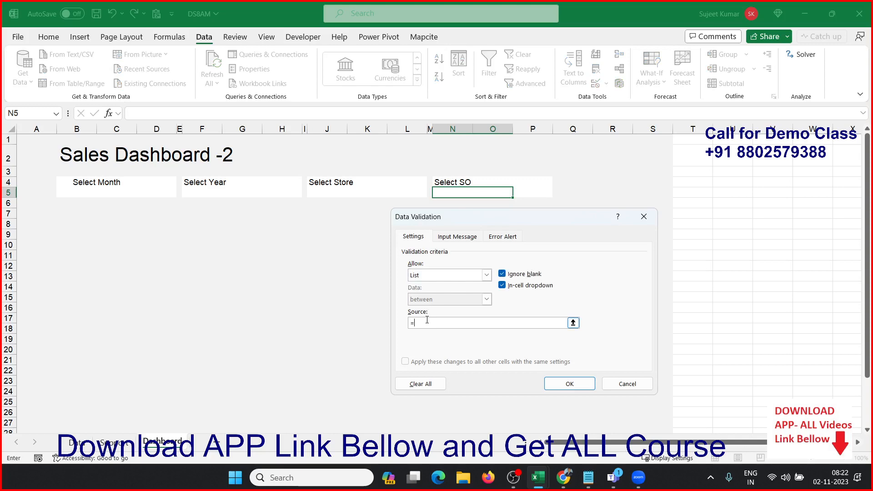
pyautogui.click(583, 383)
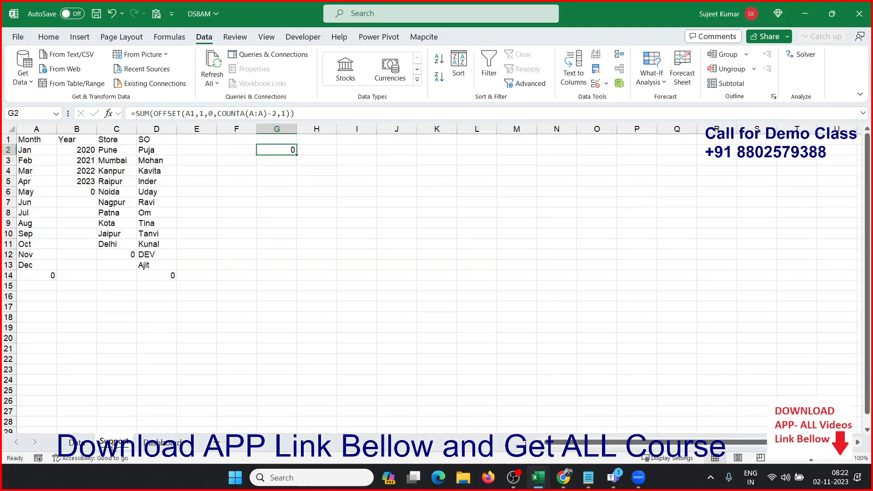
# Step: Examine the ends of the SO, Month and Year lists on the Support sheet and the UNIQUE formulas behind them
pyautogui.click(124, 445)
pyautogui.click(167, 275)
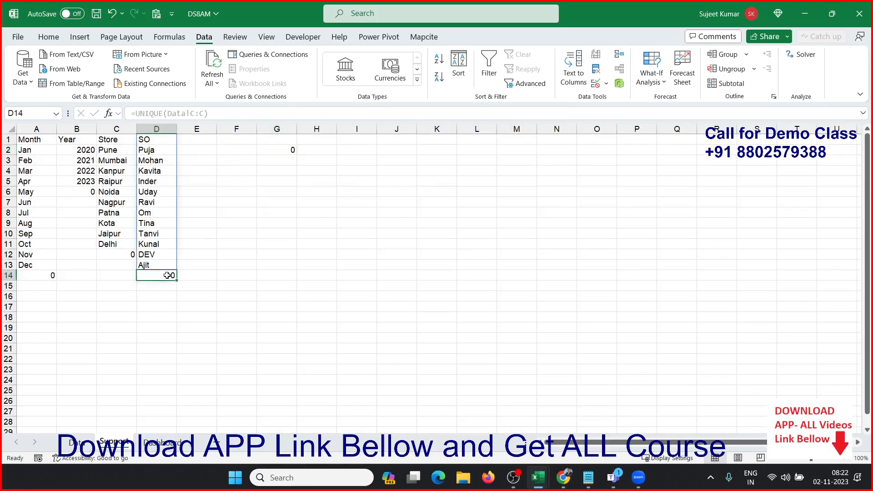
pyautogui.click(44, 274)
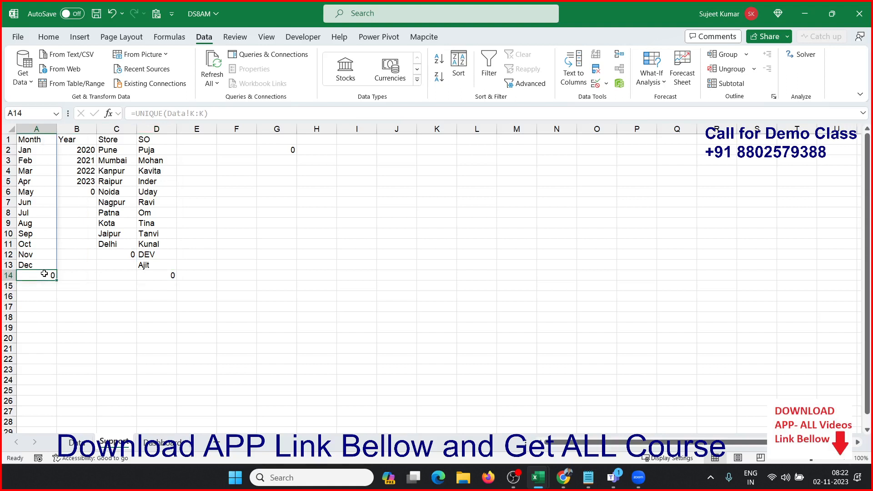
pyautogui.moveTo(44, 274); pyautogui.dragTo(39, 325)
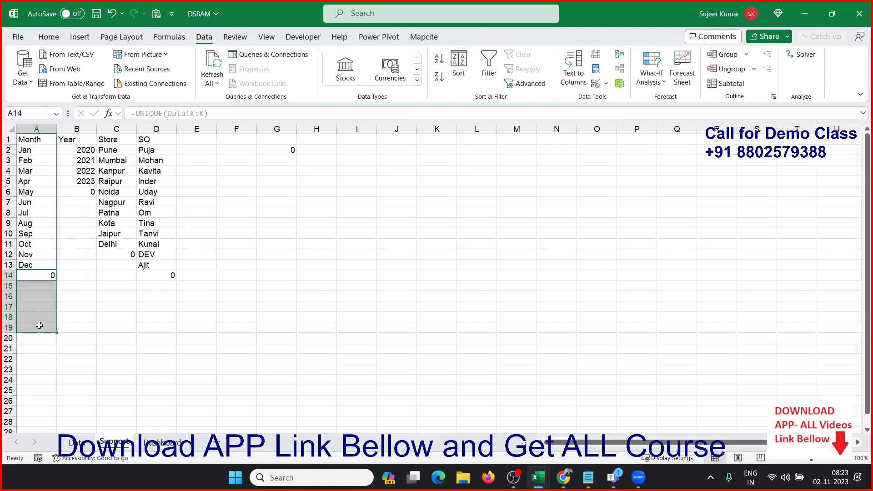
pyautogui.click(79, 196)
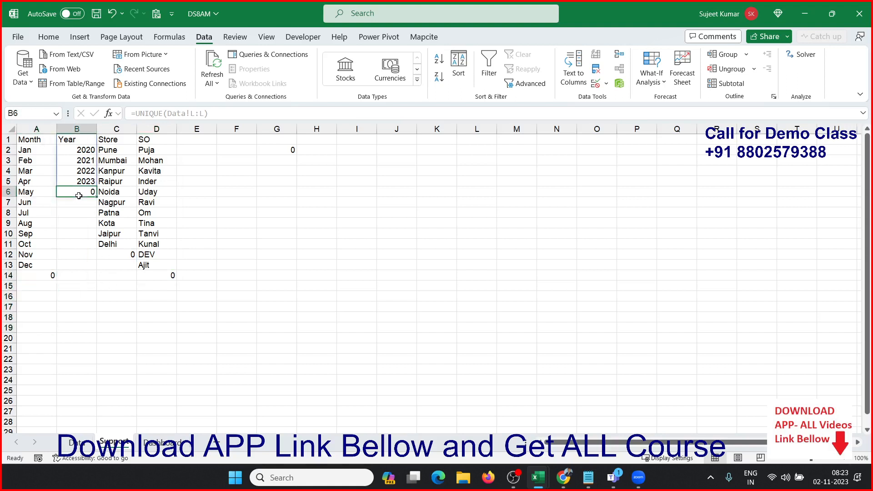
pyautogui.click(44, 151)
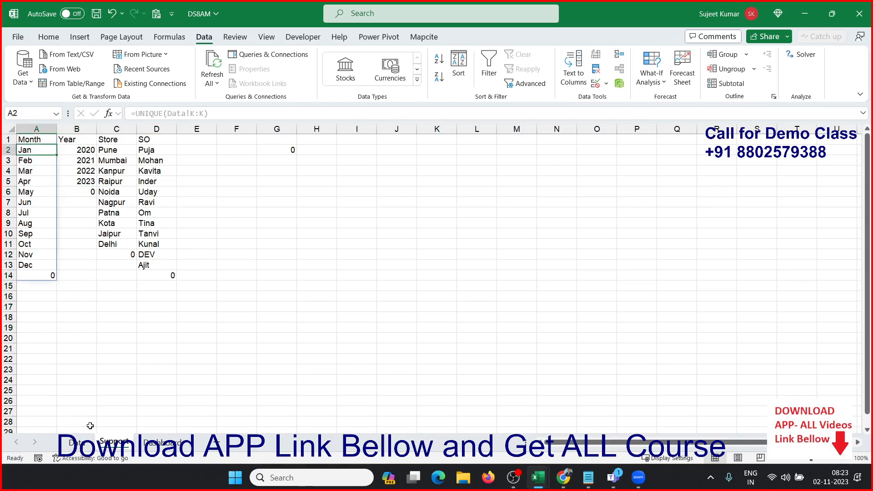
# Step: Compare the Month column formula on the Data sheet with the UNIQUE formula that fills the Month list on the Support sheet
pyautogui.click(75, 442)
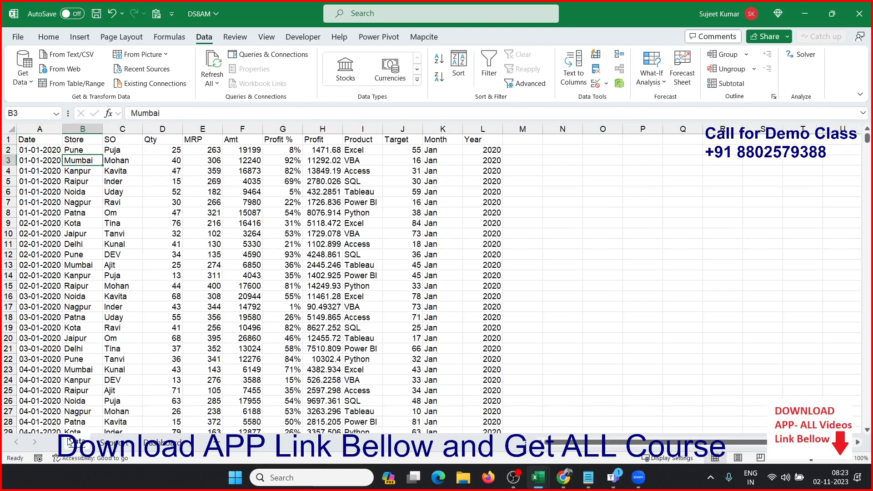
pyautogui.click(446, 148)
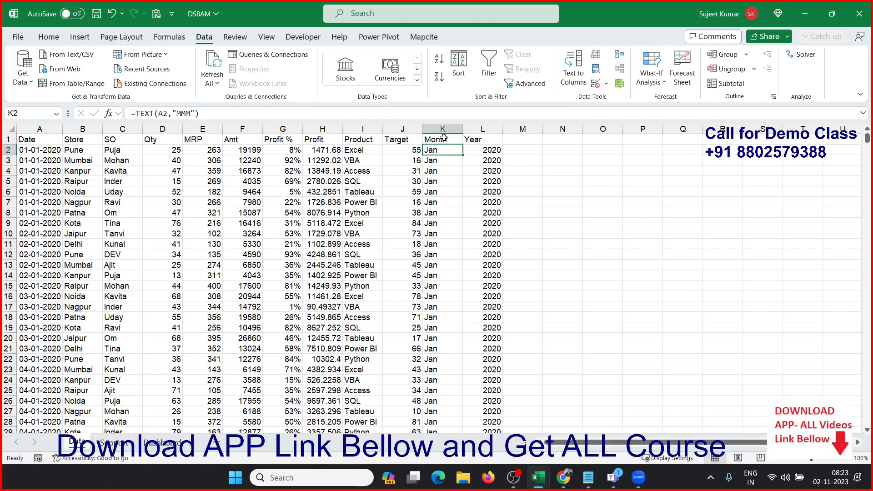
pyautogui.click(443, 129)
pyautogui.moveTo(436, 149); pyautogui.dragTo(425, 251)
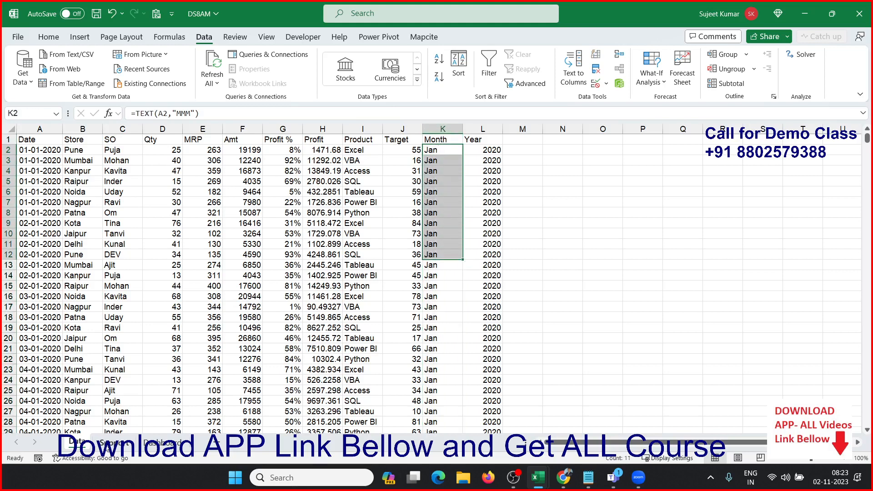
pyautogui.click(119, 443)
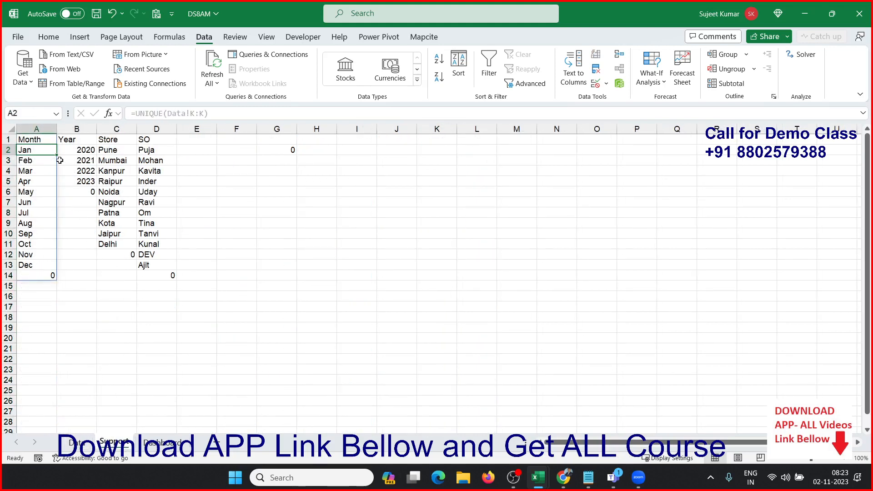
pyautogui.click(144, 115)
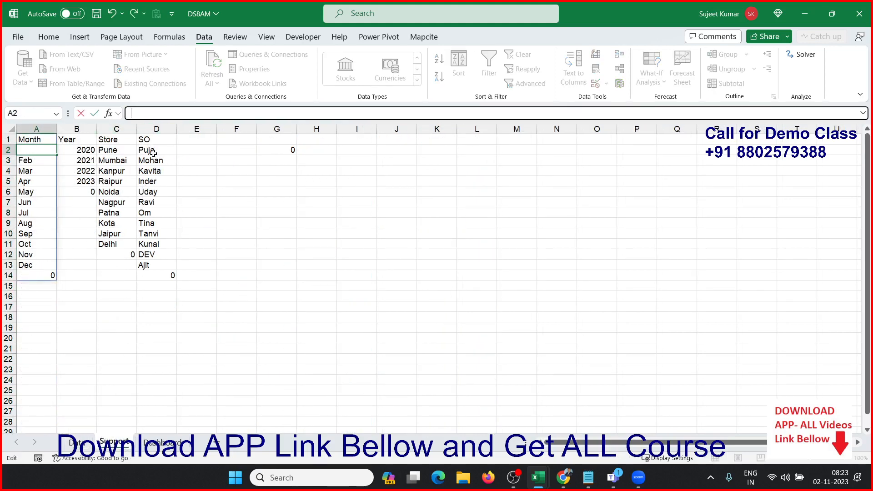
pyautogui.press('Escape')
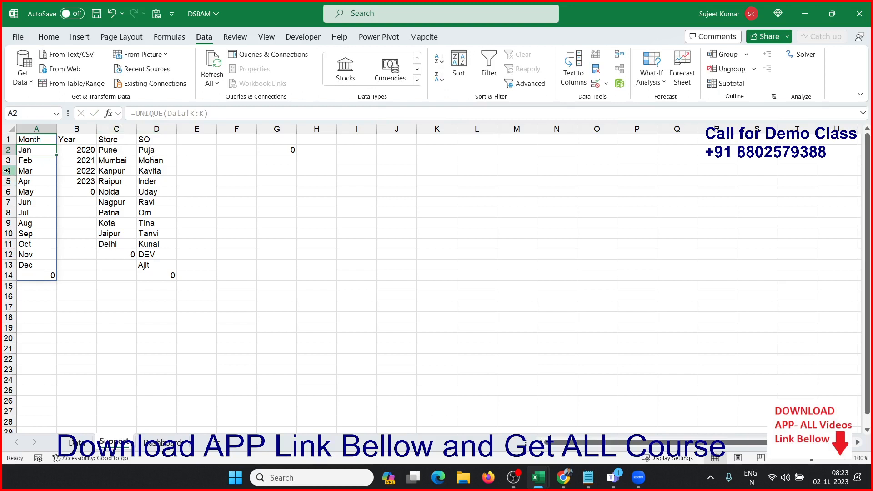
pyautogui.click(35, 137)
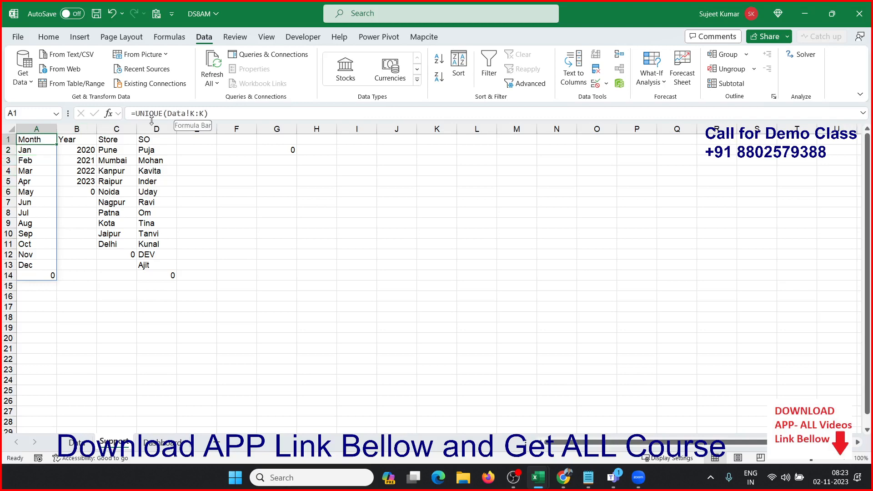
# Step: Review the whole Data Month column K as the source of the Support Month list, and inspect the Month and Year header formulas
pyautogui.click(79, 442)
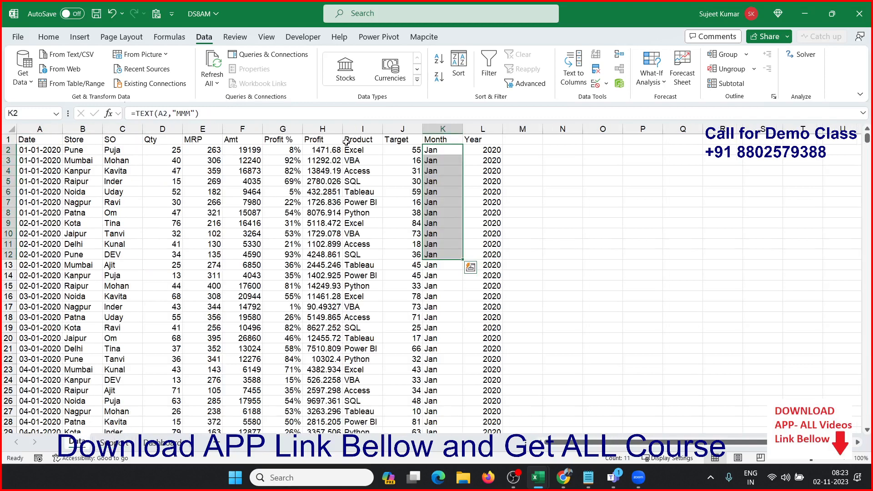
pyautogui.click(451, 130)
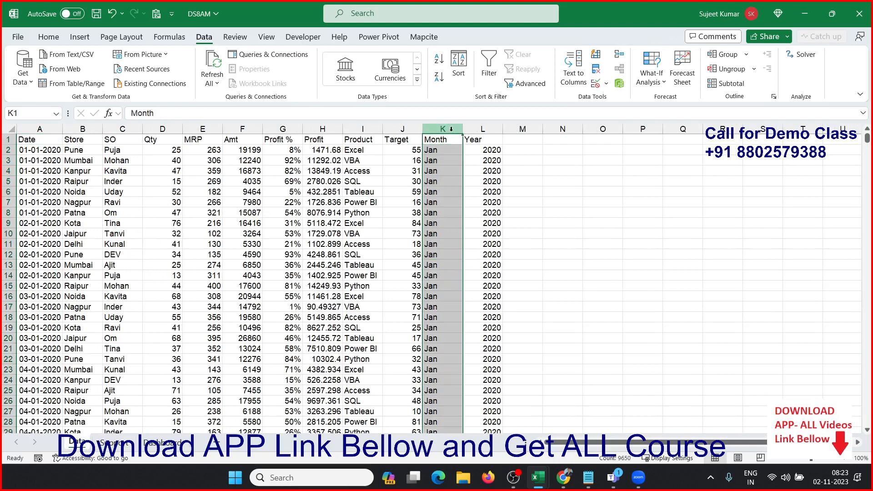
pyautogui.click(116, 441)
pyautogui.click(48, 277)
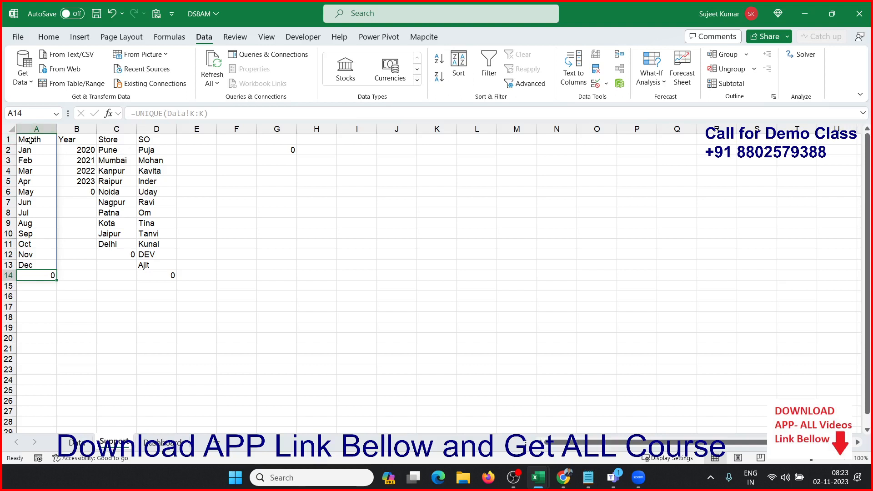
pyautogui.click(45, 149)
pyautogui.click(77, 140)
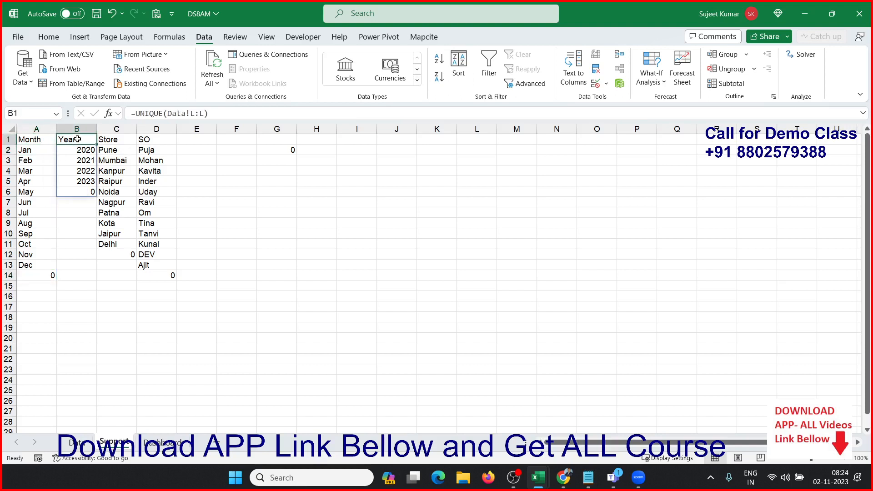
pyautogui.click(38, 140)
pyautogui.click(72, 139)
# Step: Examine how the Data sheet's Month formulas derive from the Date column, and return to the Support lists
pyautogui.click(88, 449)
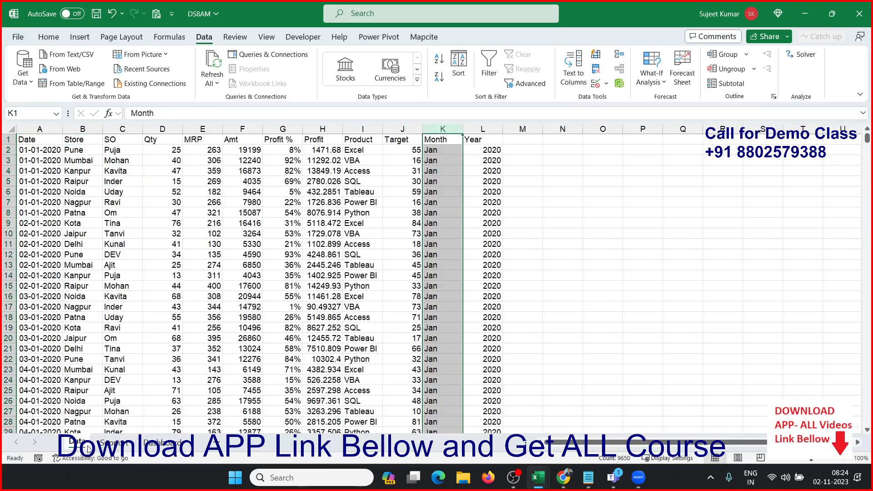
pyautogui.click(40, 129)
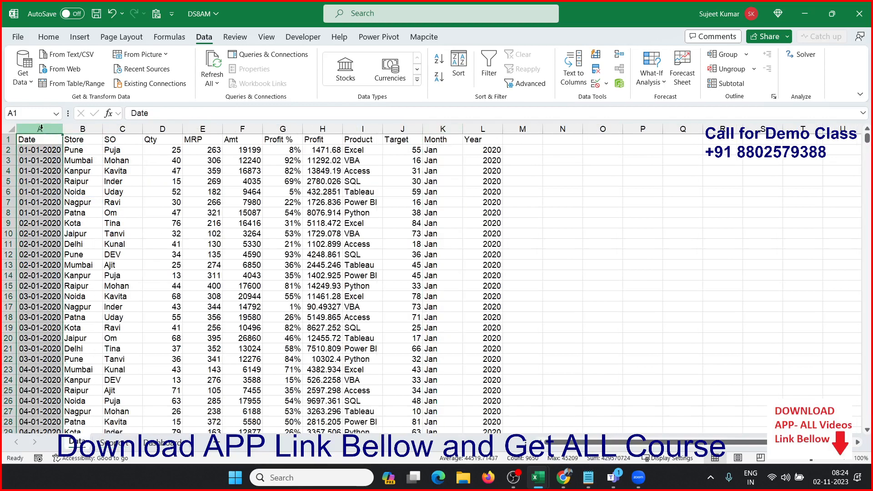
pyautogui.click(442, 129)
pyautogui.click(447, 149)
pyautogui.moveTo(448, 149); pyautogui.dragTo(450, 305)
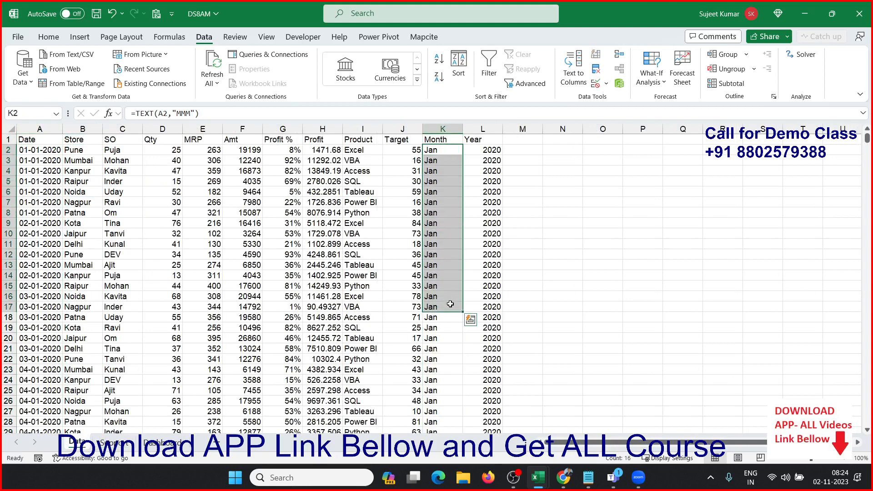
pyautogui.click(459, 182)
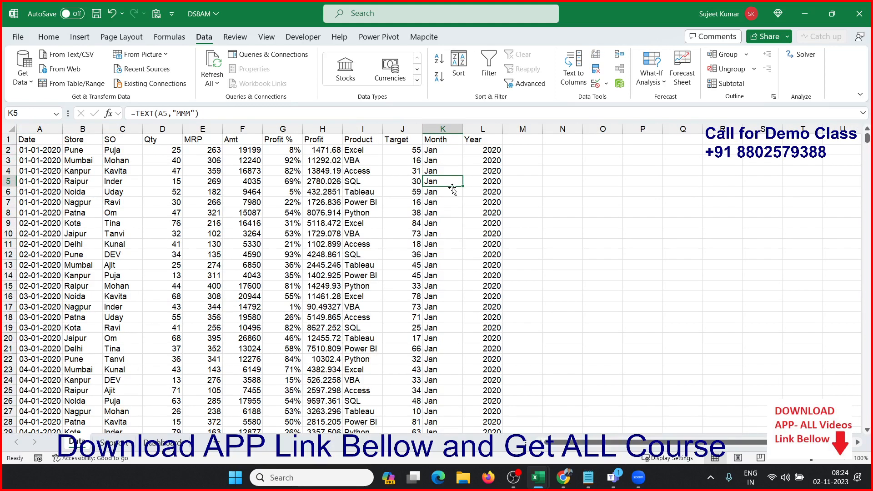
pyautogui.click(448, 152)
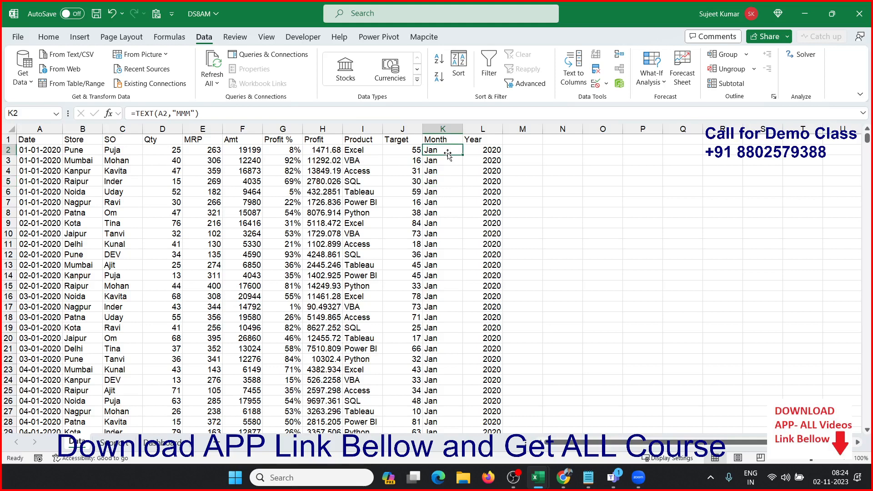
pyautogui.click(114, 442)
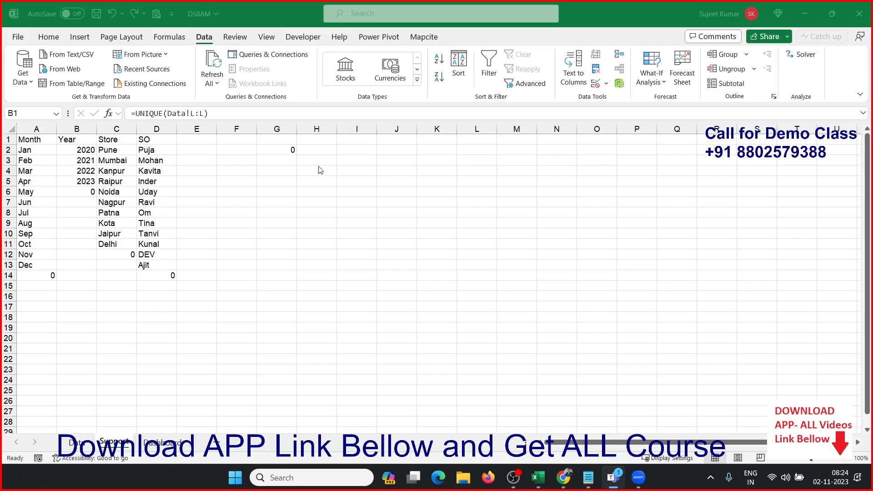
pyautogui.click(259, 191)
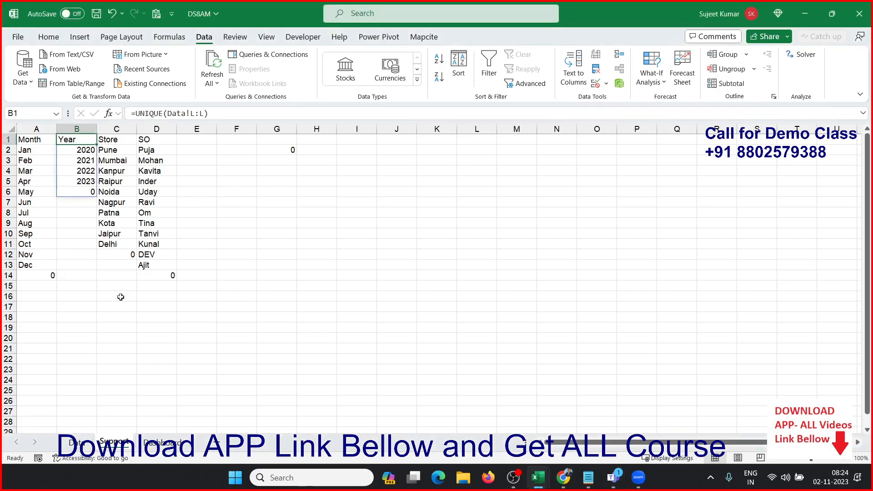
# Step: Set Select Month to Jan and Select Year to 2020 on the Dashboard sheet
pyautogui.click(154, 447)
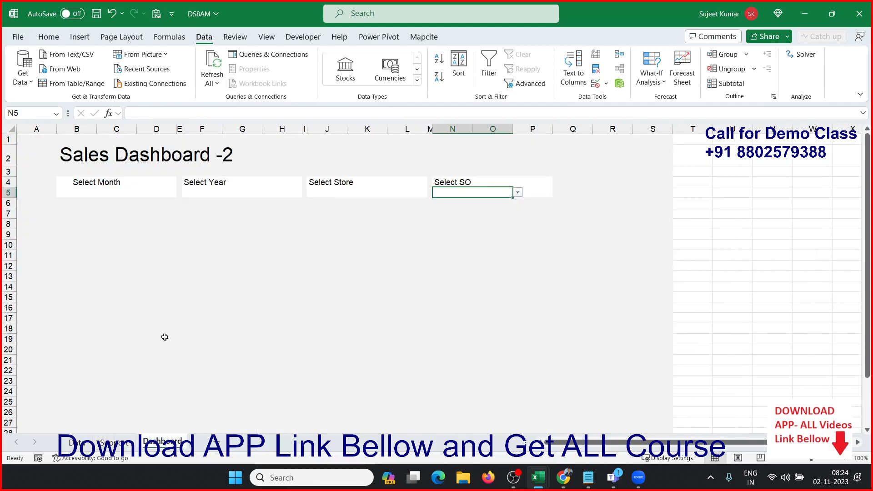
pyautogui.click(136, 193)
pyautogui.click(142, 193)
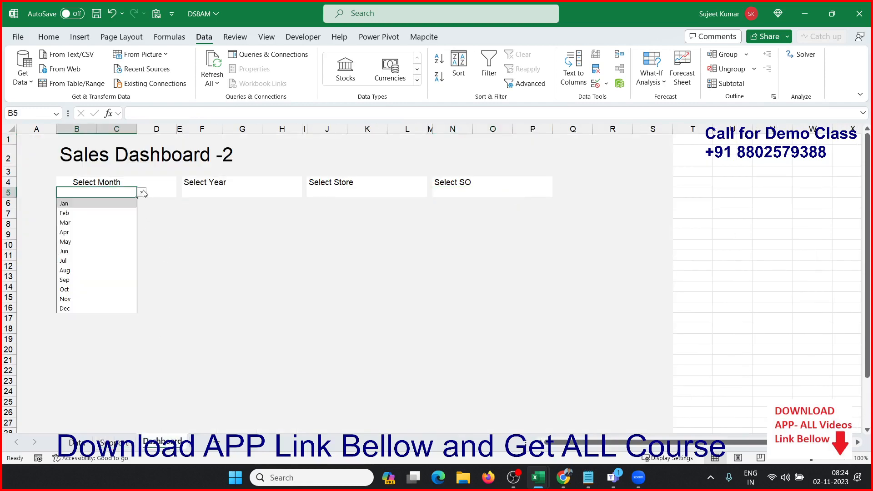
pyautogui.click(110, 203)
pyautogui.click(199, 193)
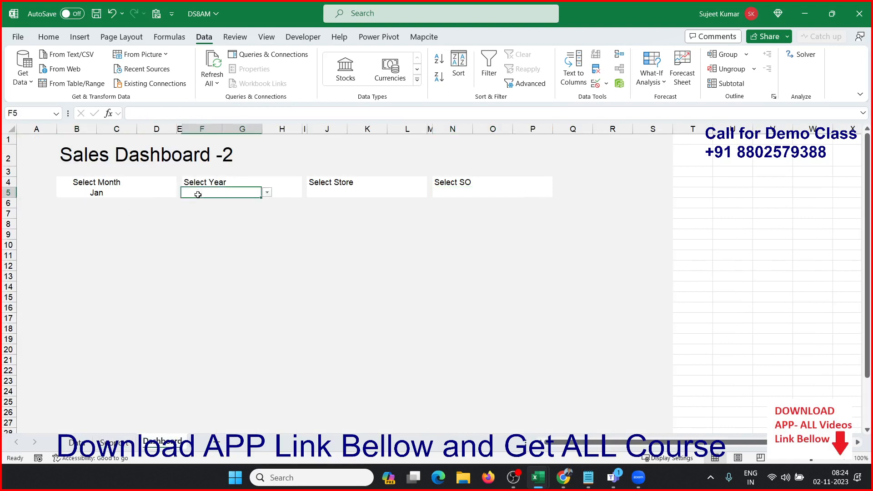
pyautogui.click(267, 192)
pyautogui.click(210, 207)
# Step: Set Select Store to Pune and Select SO to the first sales officer in its list
pyautogui.click(330, 191)
pyautogui.click(392, 194)
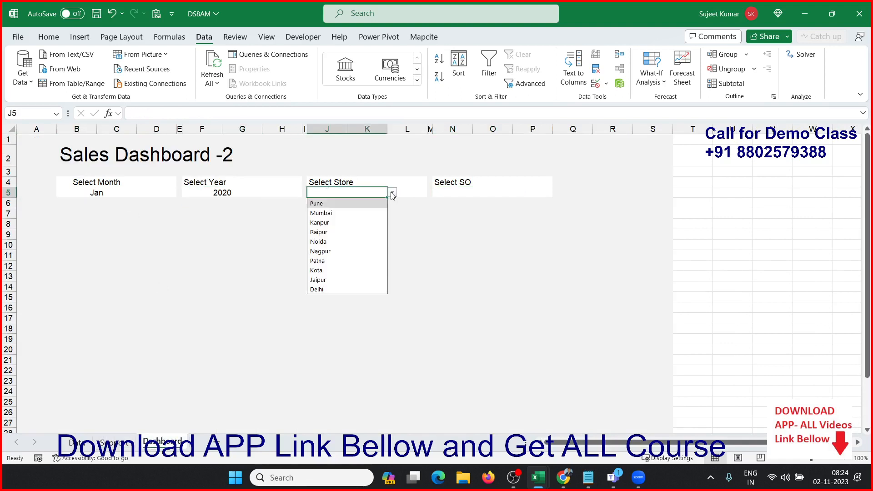
pyautogui.click(345, 204)
pyautogui.click(478, 192)
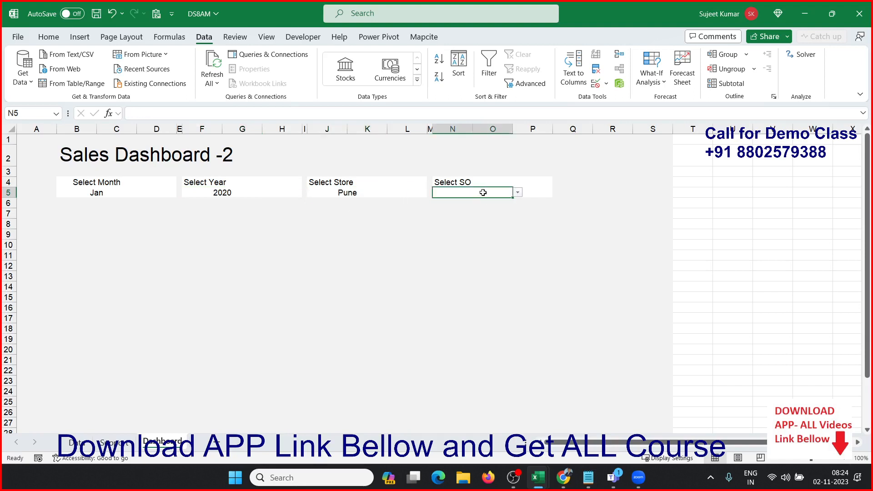
pyautogui.click(519, 193)
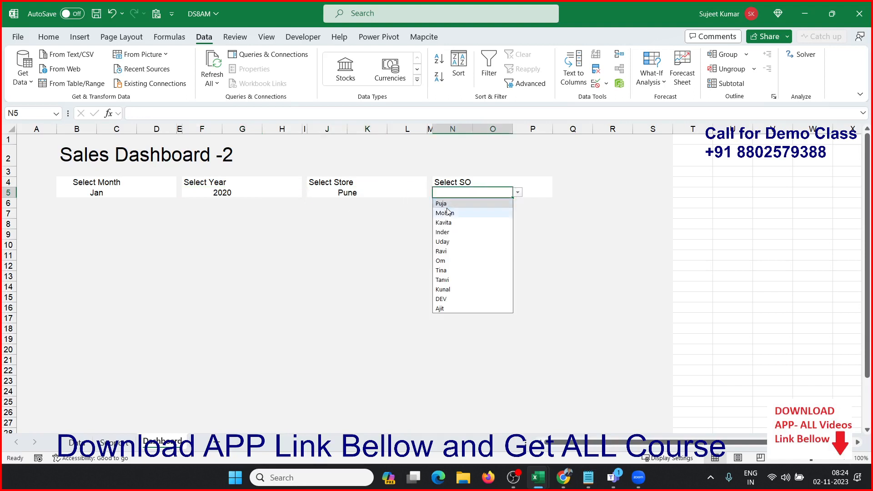
pyautogui.click(450, 205)
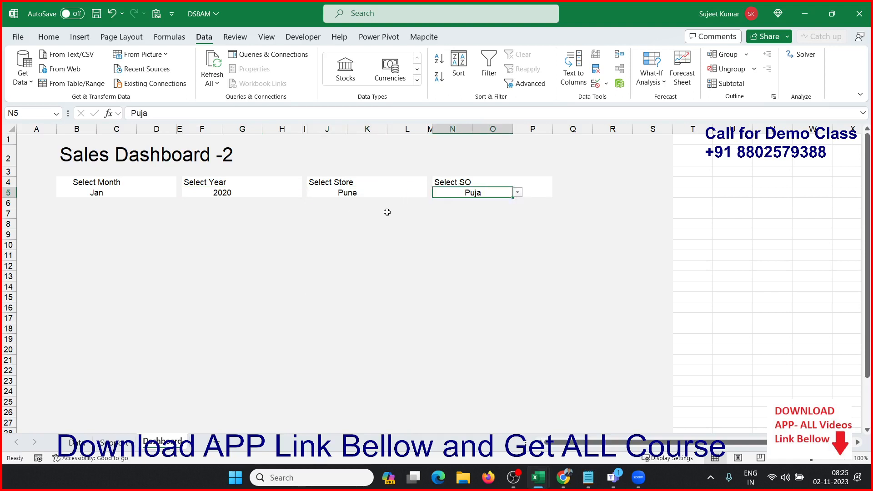
# Step: Switch to Chrome to review the KPI card layout in the sample Executive Dashboard image, and return to the Dashboard sheet in Excel
pyautogui.click(80, 213)
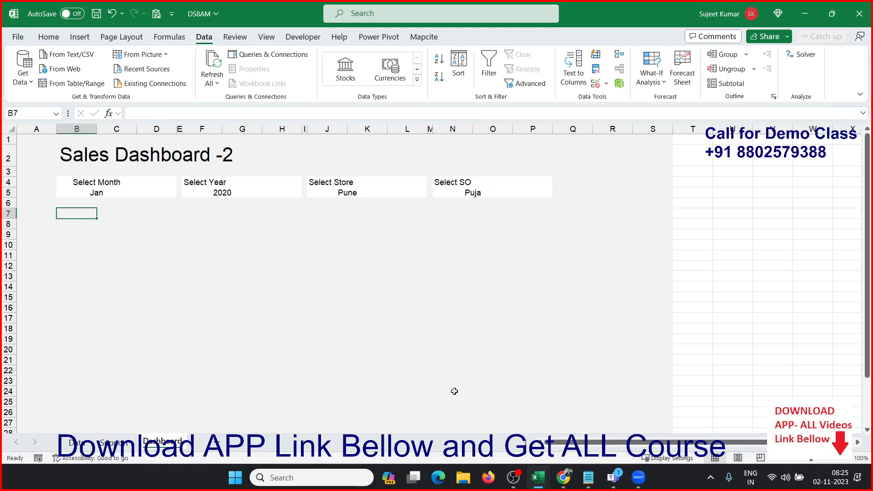
pyautogui.moveTo(562, 475)
pyautogui.click(583, 448)
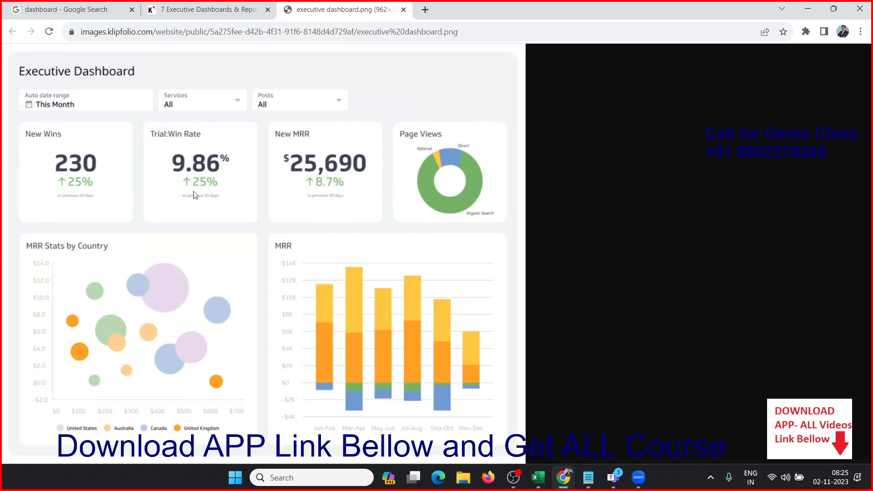
pyautogui.hotkey('alt', 'Tab')
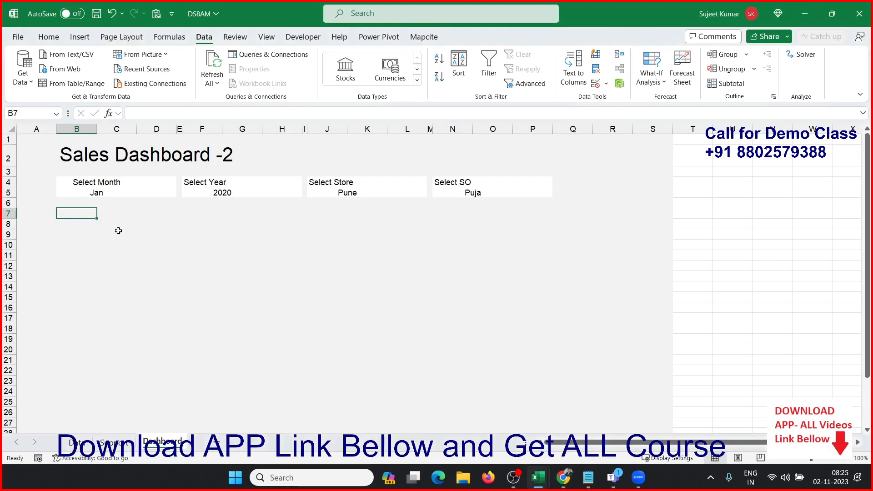
# Step: Select the range B7:D11 beneath the Month selector as the first KPI card area, comparing it with the sample dashboard image
pyautogui.press('Up')
pyautogui.press('Down')
pyautogui.hotkey('shift', 'Down')
pyautogui.hotkey('shift', 'Down')
pyautogui.hotkey('shift', 'Down')
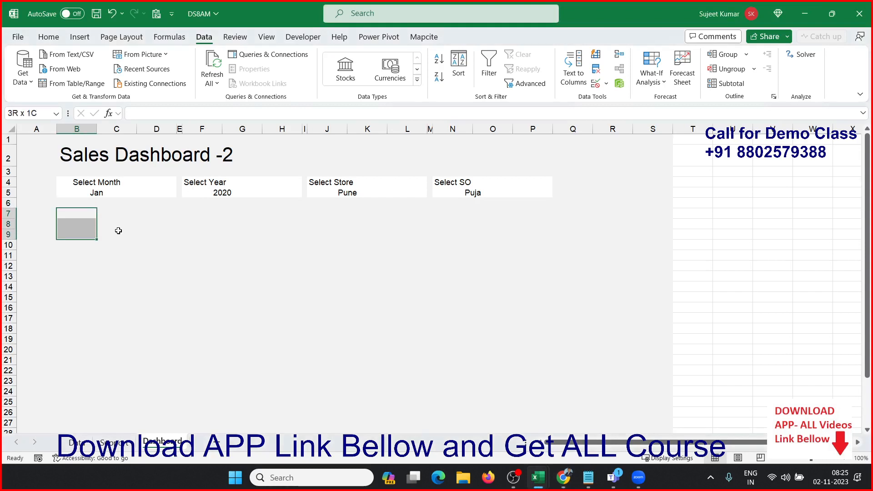
pyautogui.hotkey('shift', 'Down')
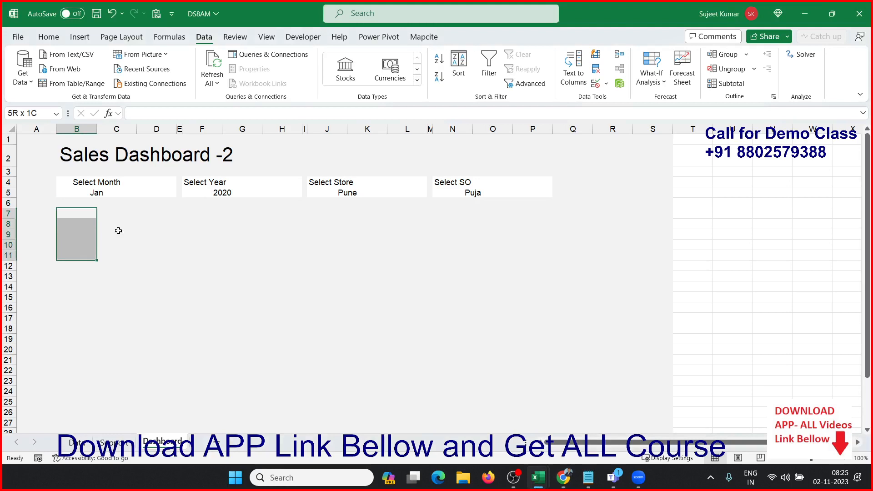
pyautogui.hotkey('alt', 'Tab')
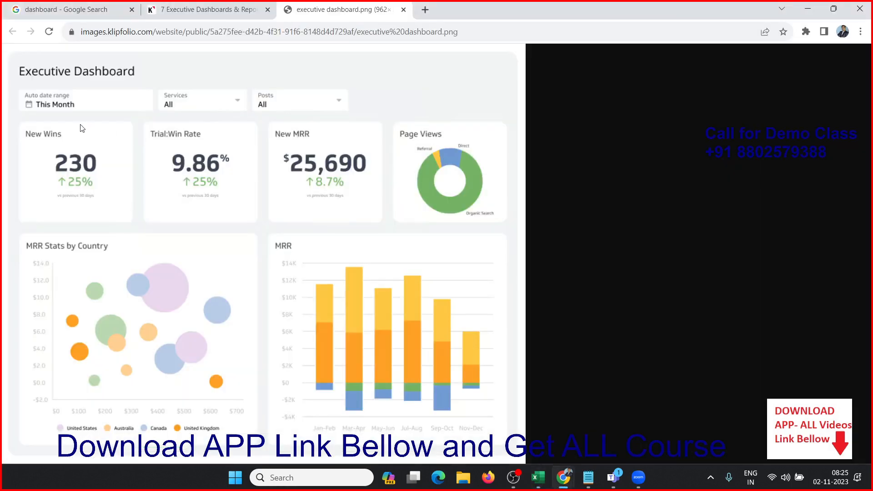
pyautogui.hotkey('alt', 'Tab')
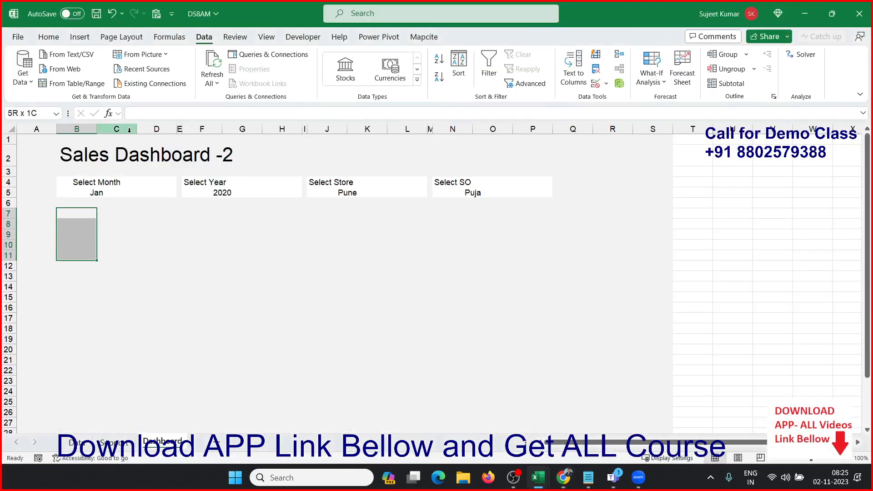
pyautogui.hotkey('shift', 'Right')
pyautogui.hotkey('shift', 'Right')
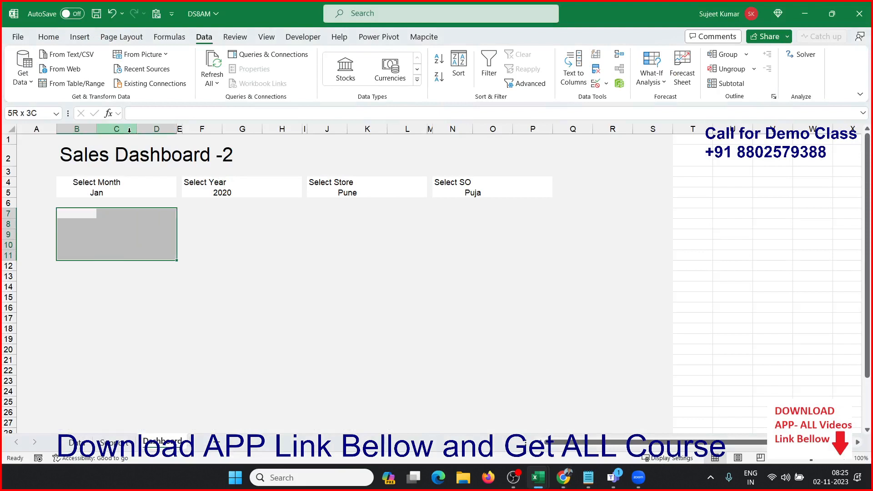